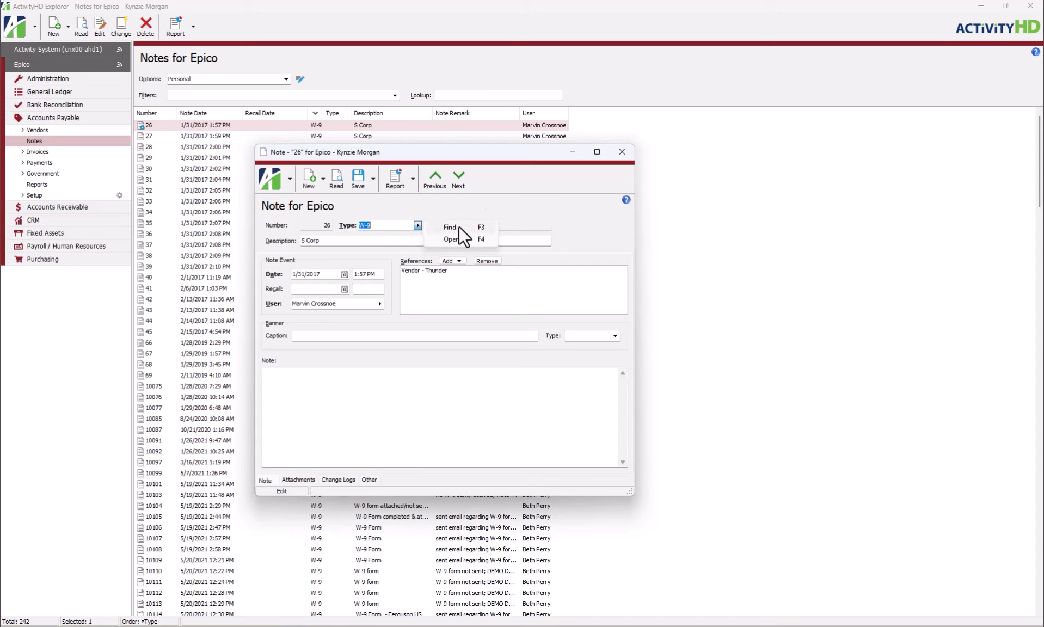
Browse the note types available for the open W-9 note, leaving its type as is, and close the note
click(465, 227)
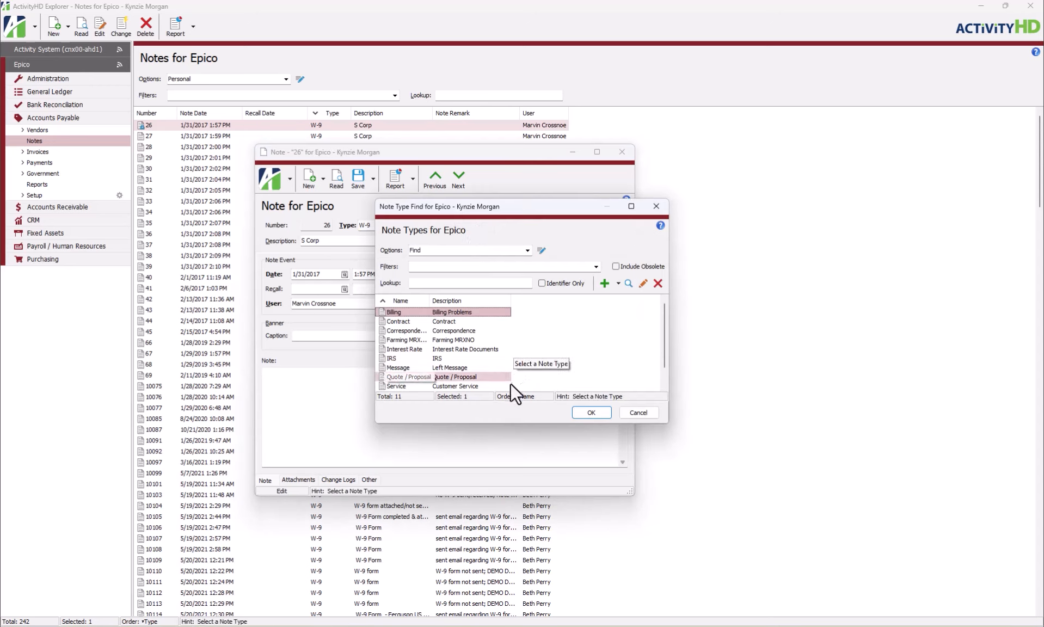
click(645, 415)
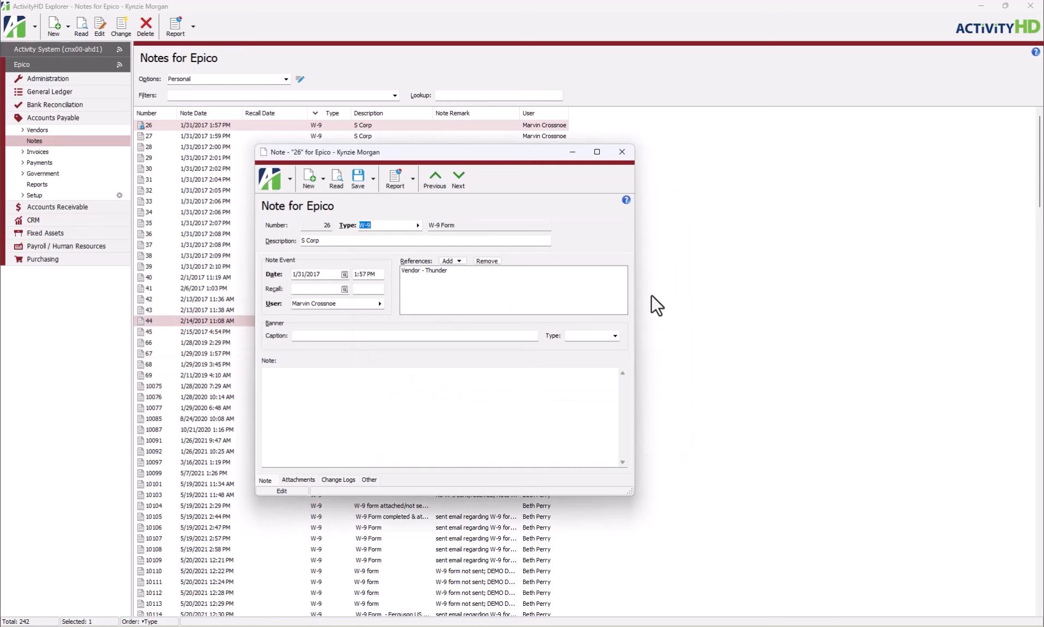
click(623, 154)
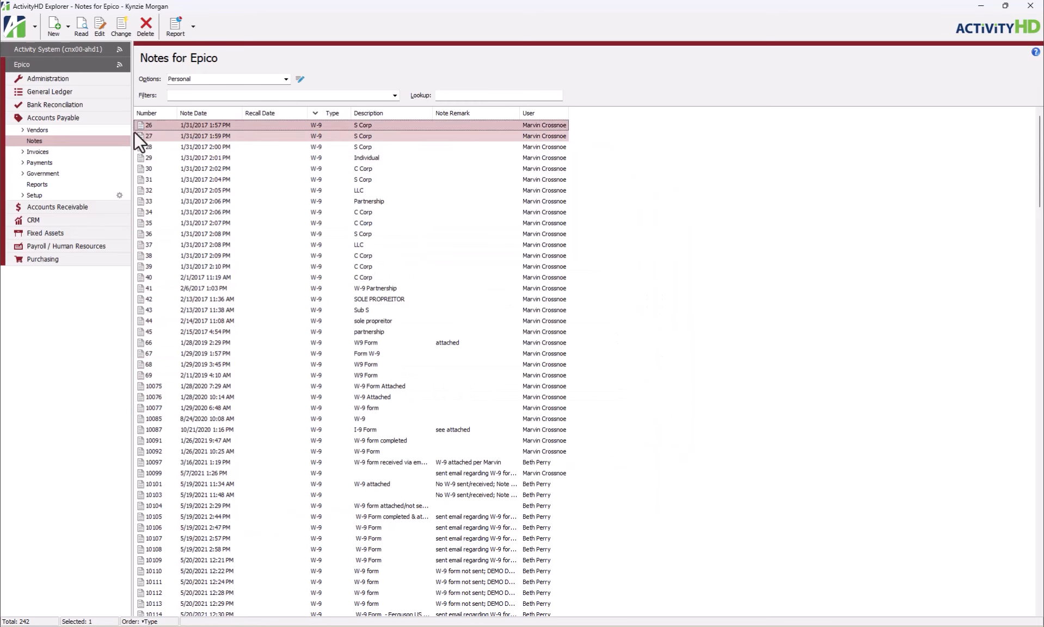
View the notes attached to the Amazon vendor record in Accounts Payable, and close the record
click(110, 131)
click(112, 133)
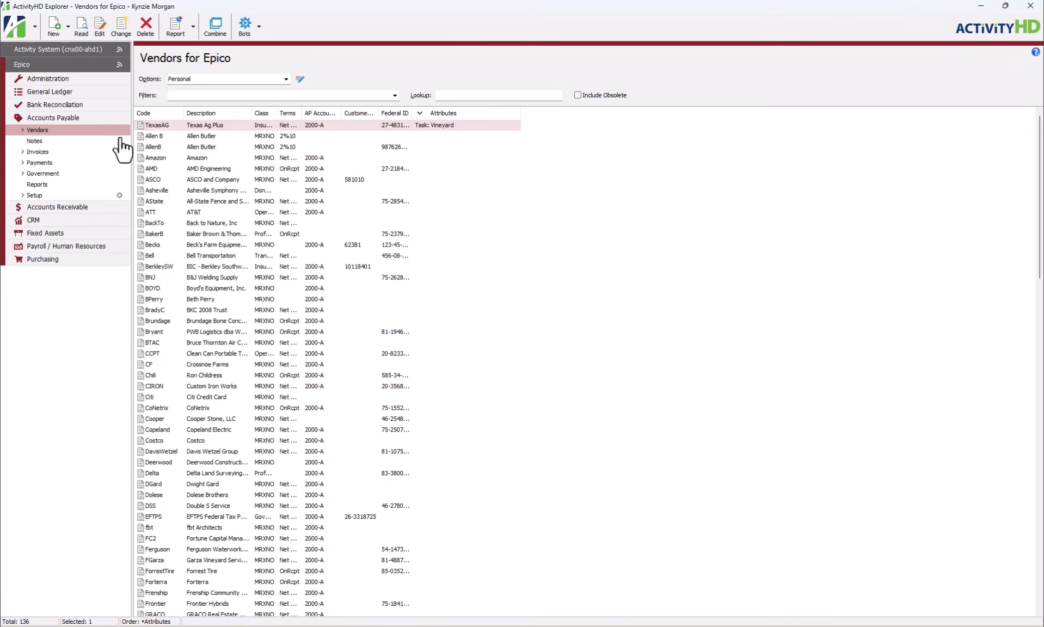
double_click(239, 158)
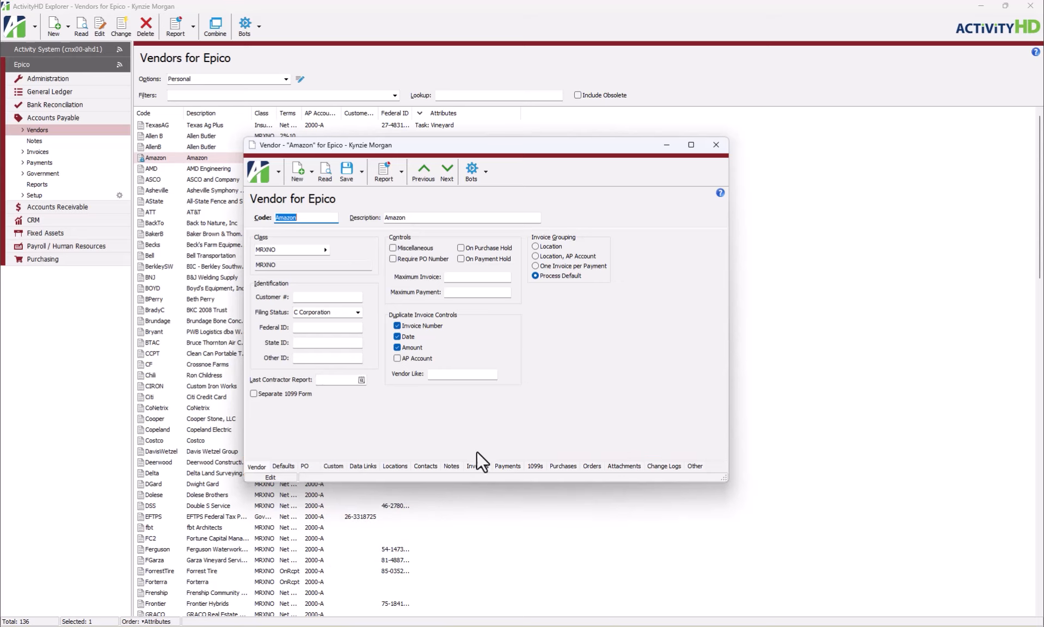
click(451, 467)
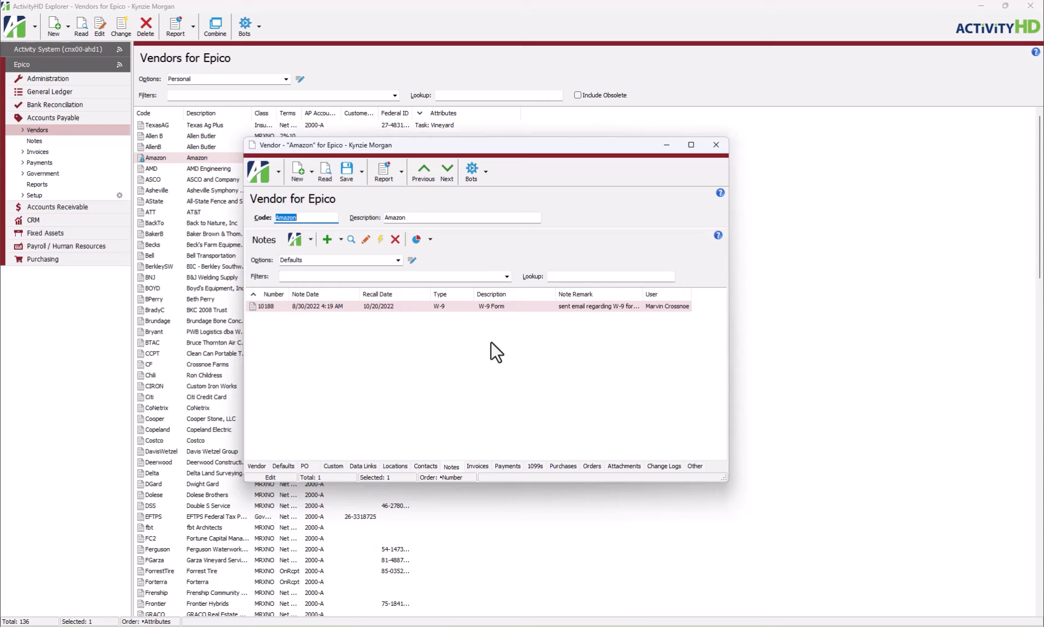
click(716, 145)
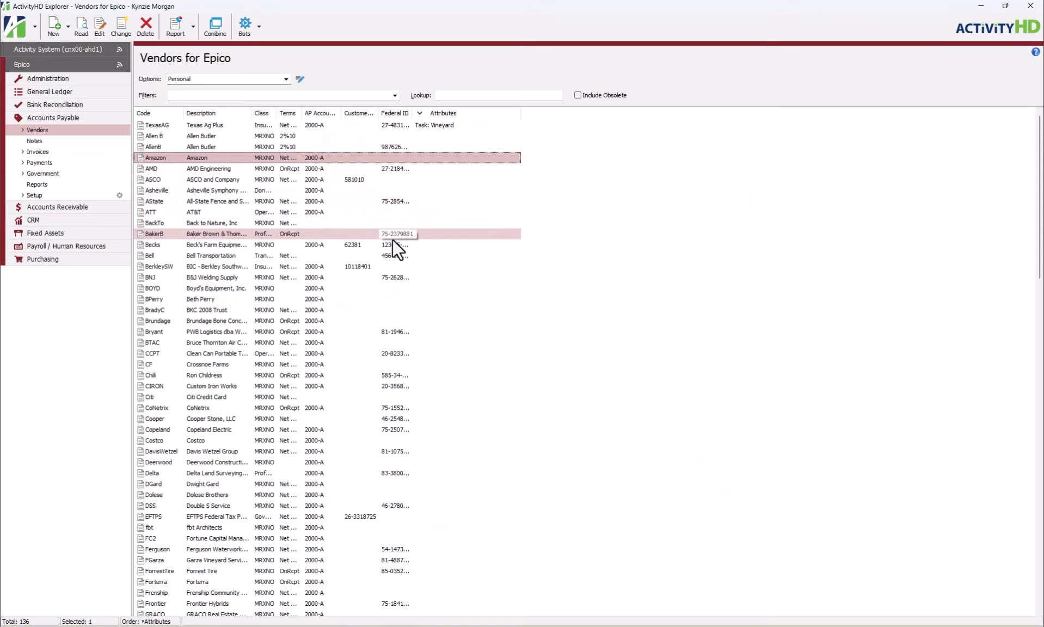
Create a new note in the Payroll / Human Resources notes
click(121, 248)
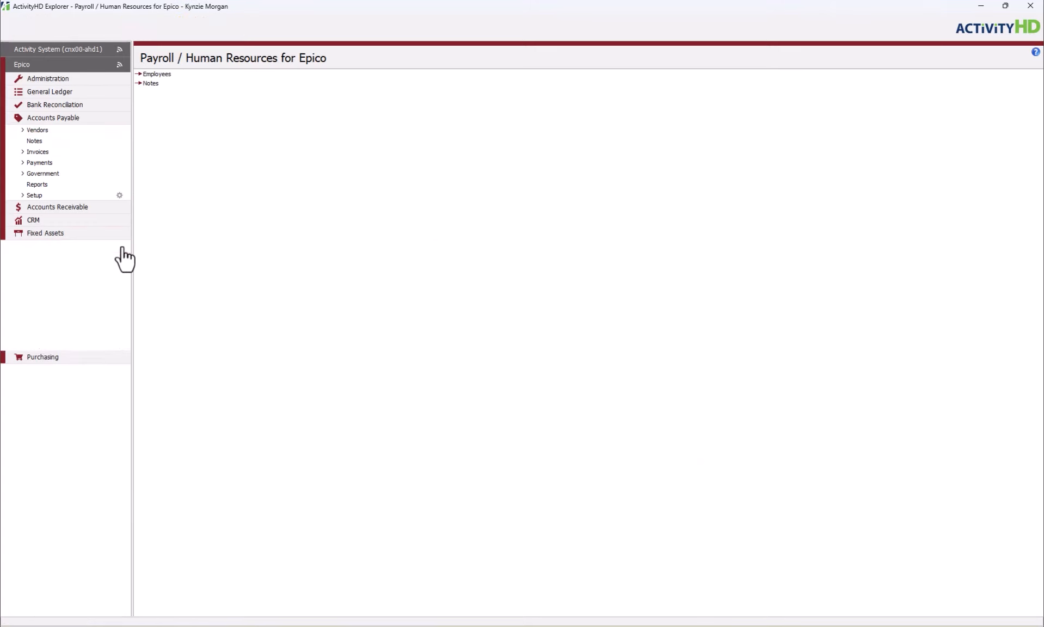
click(107, 270)
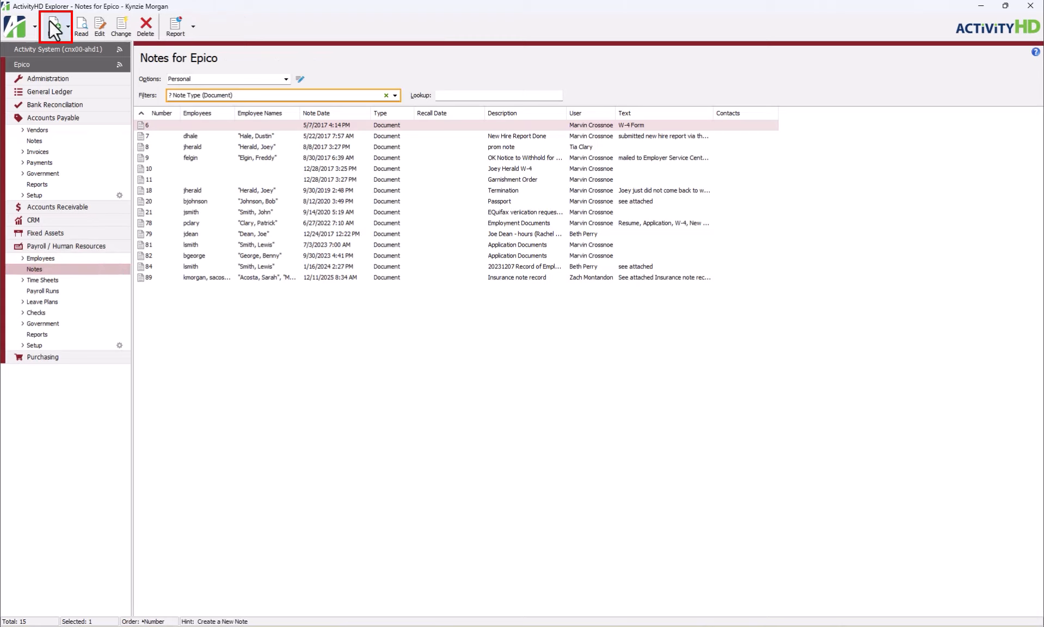
right_click(262, 316)
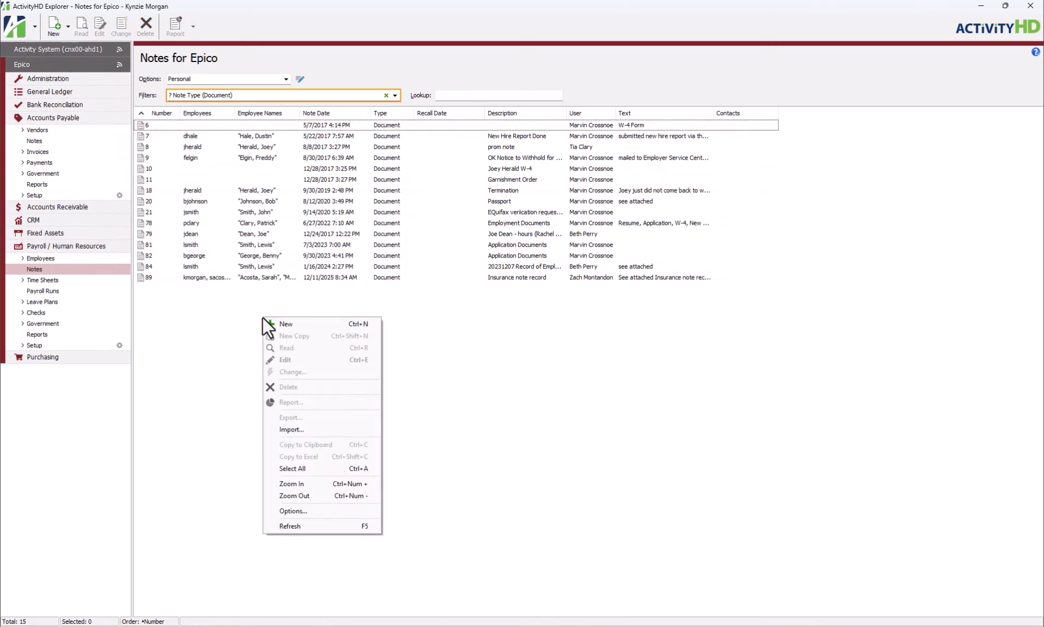
click(313, 326)
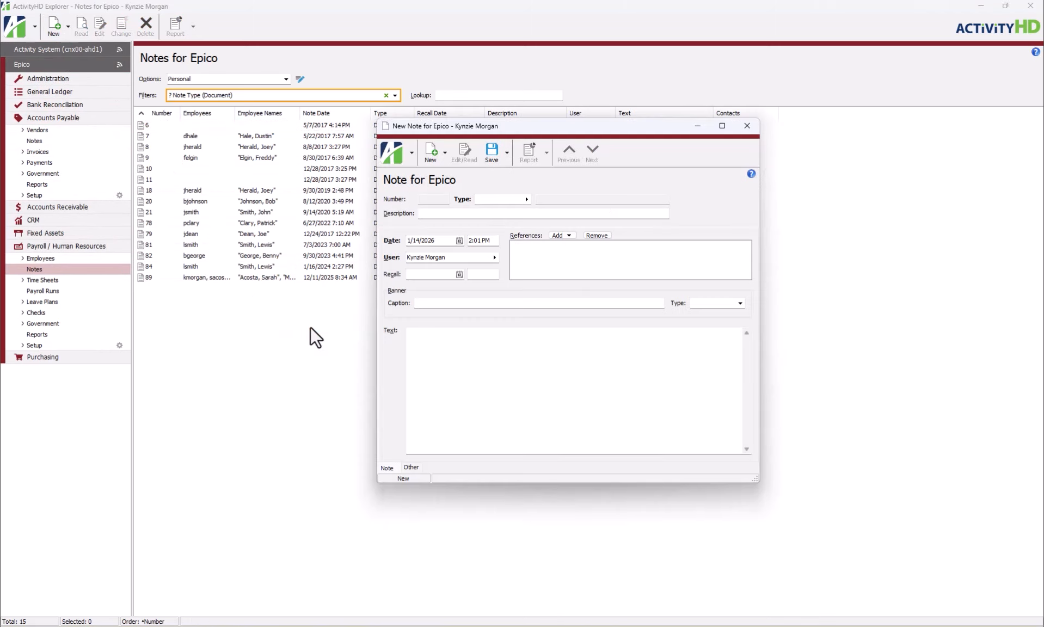
Look up the note types and assign the Document type to the new note
click(527, 200)
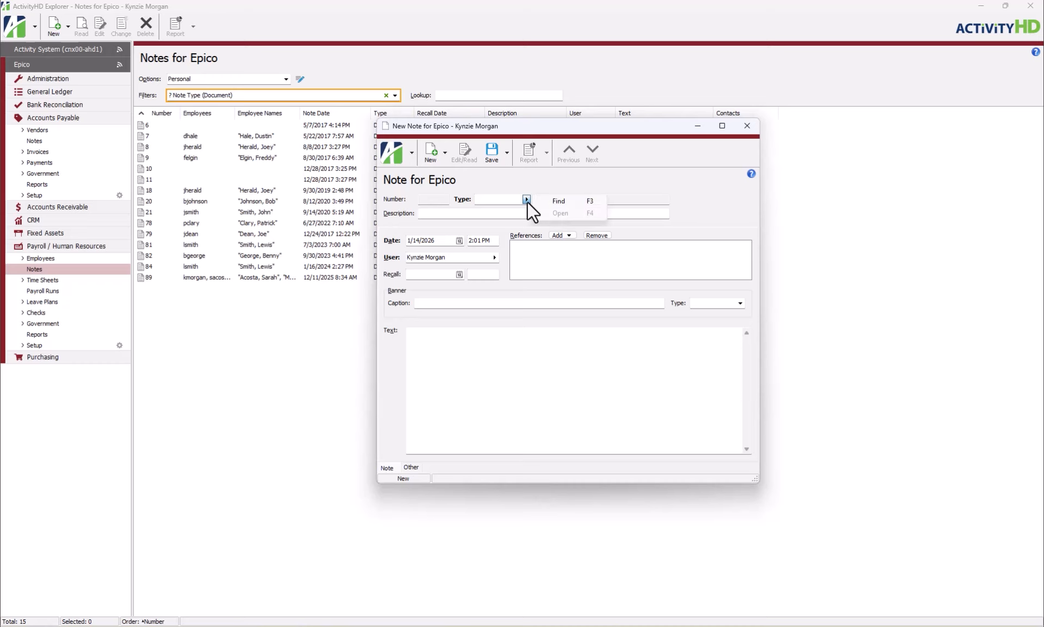
click(570, 201)
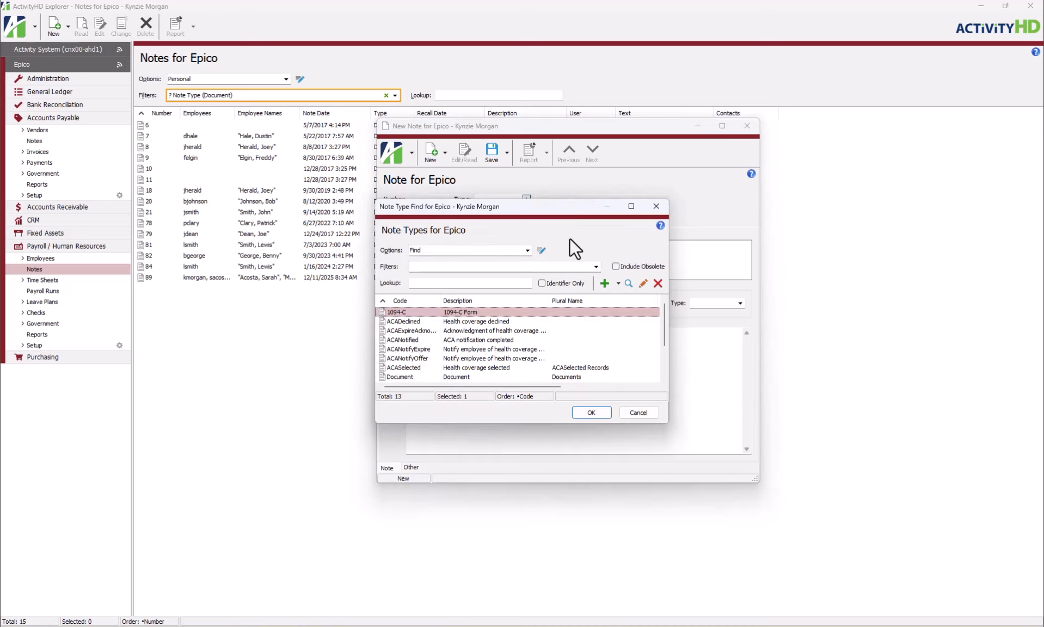
click(529, 323)
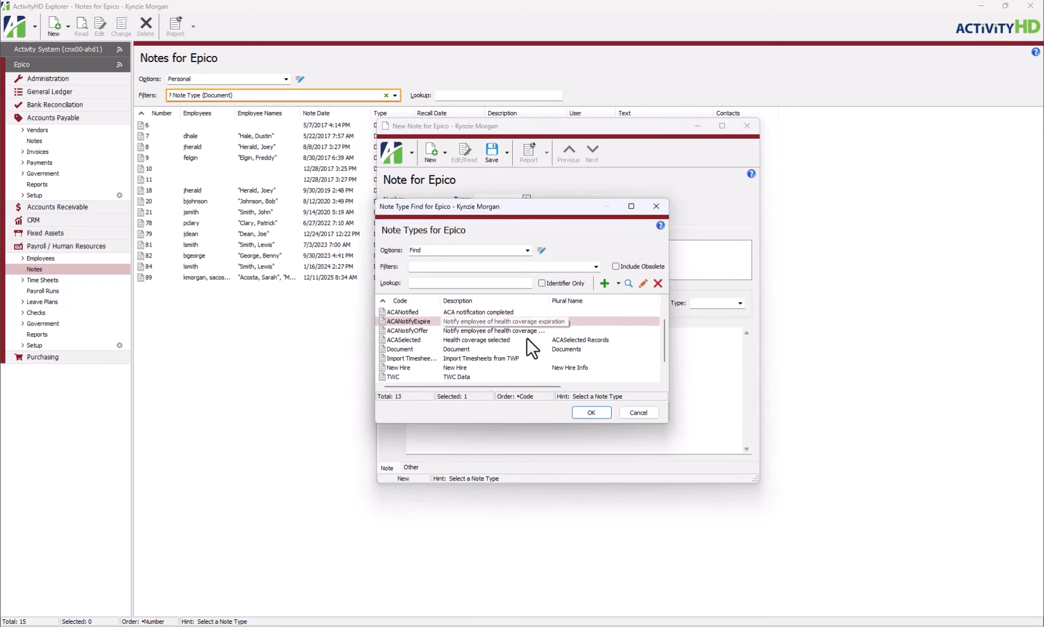
click(469, 349)
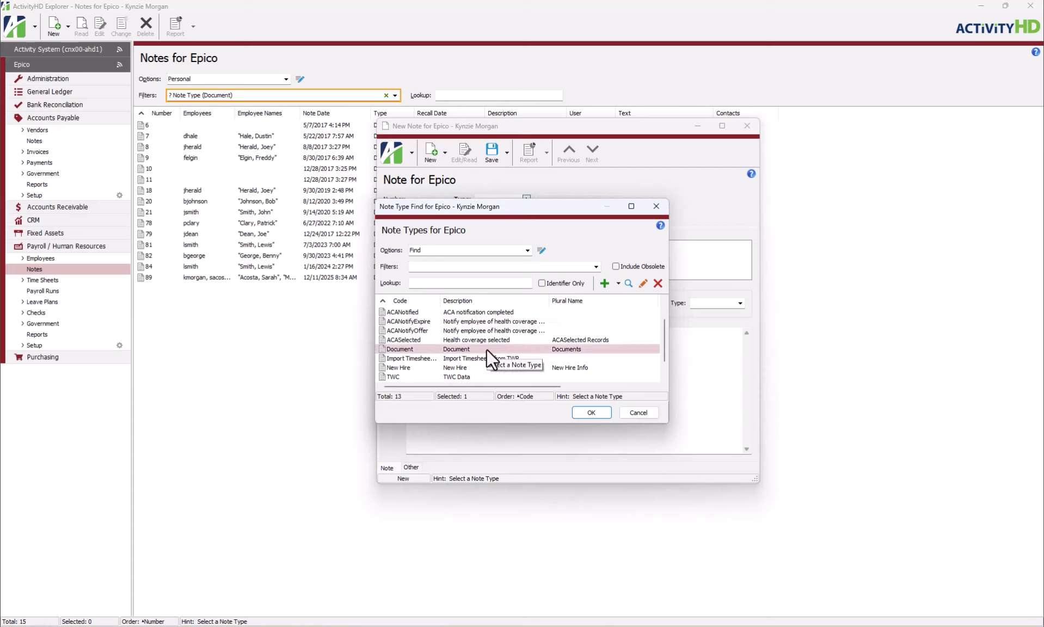
double_click(487, 348)
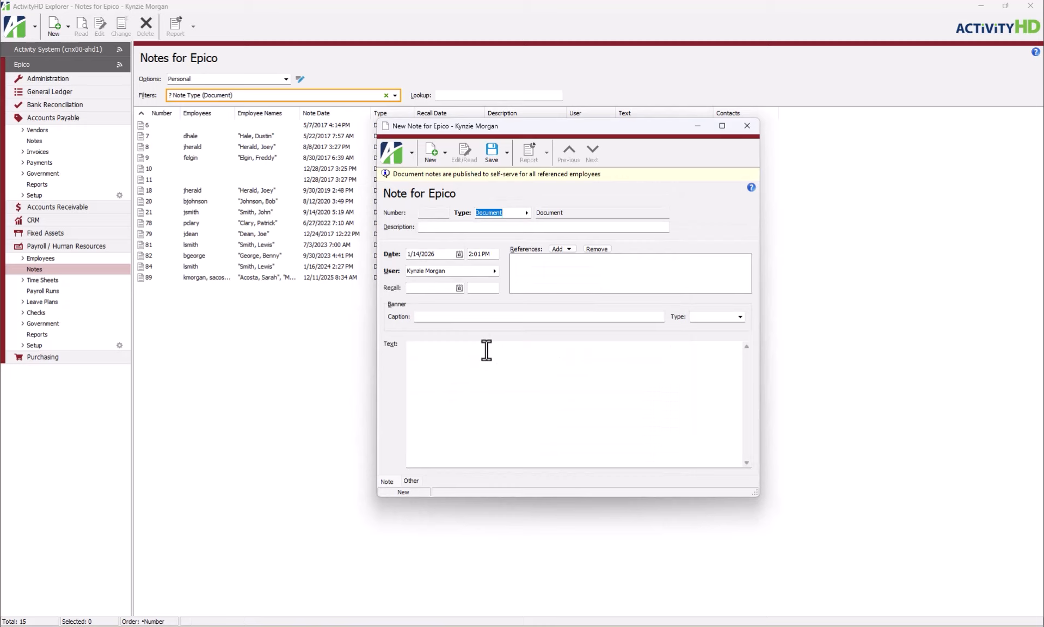
Describe the note as "Employee Documents", keeping the default date and time
click(495, 227)
text(Employee Documents)
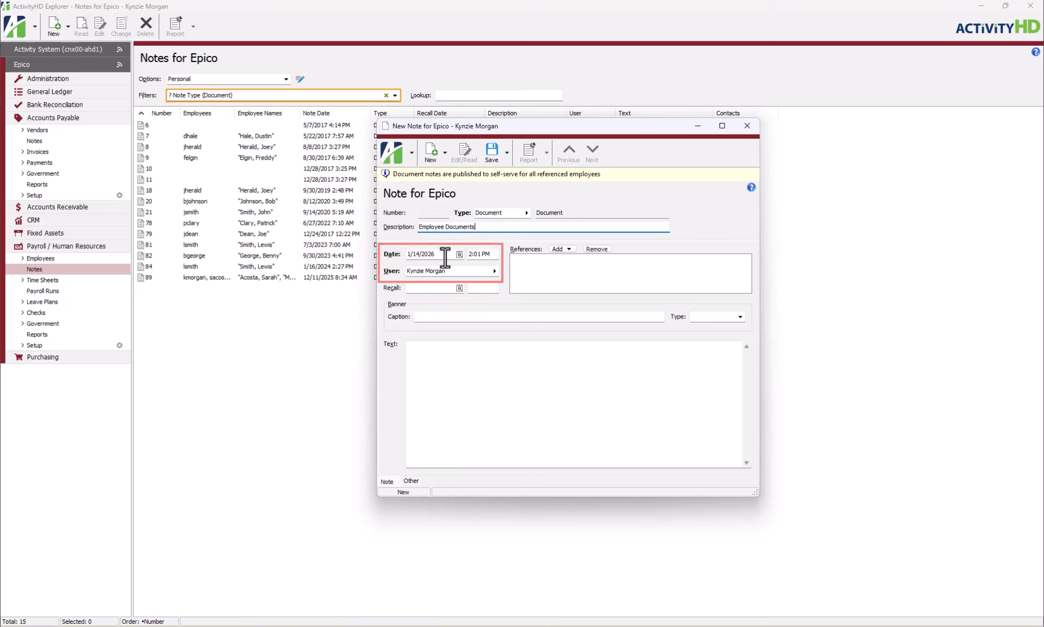
key(Tab)
click(477, 254)
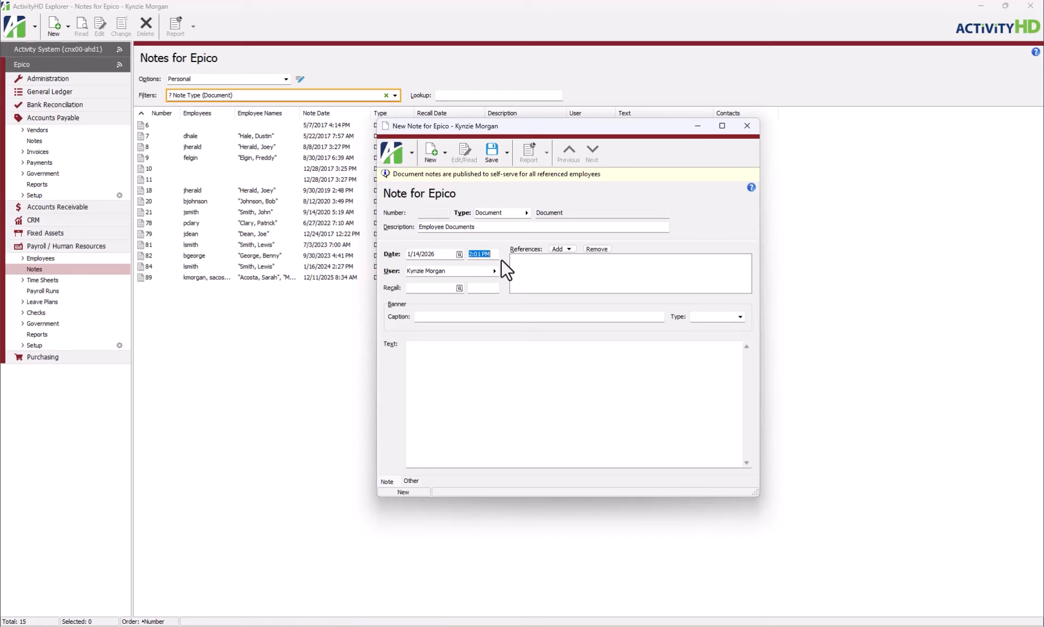
Add an Employee reference to the note, choosing the employee whose name matches the note's user
click(560, 265)
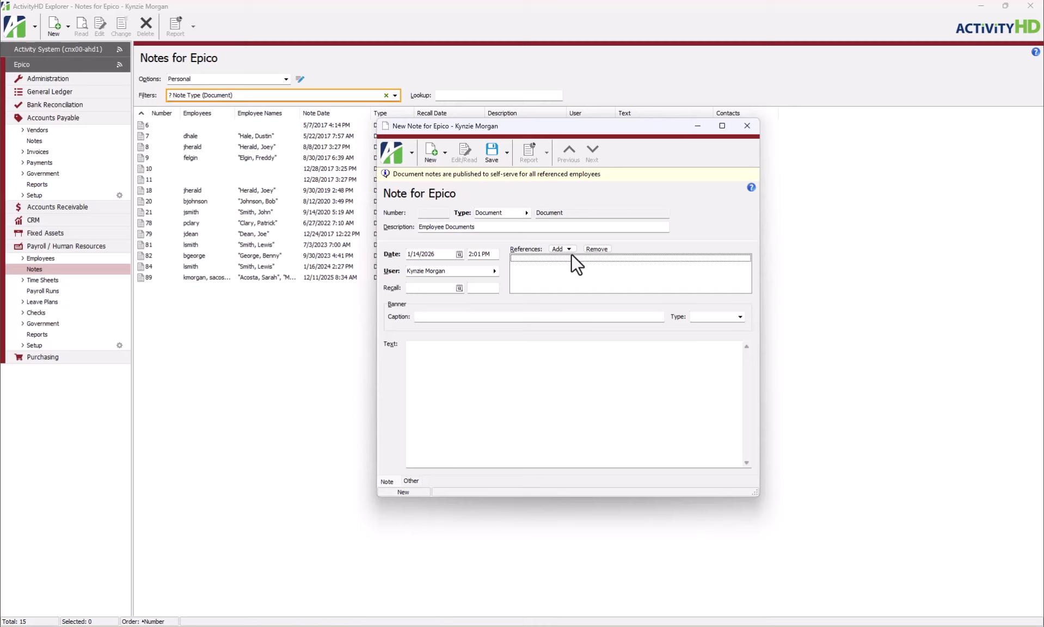
click(567, 249)
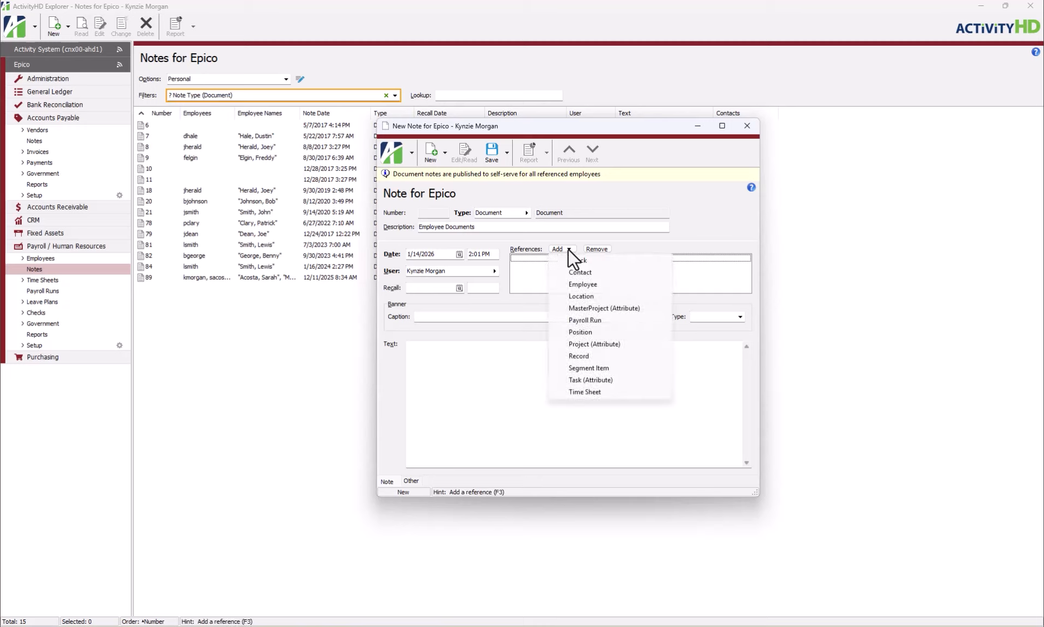
click(610, 283)
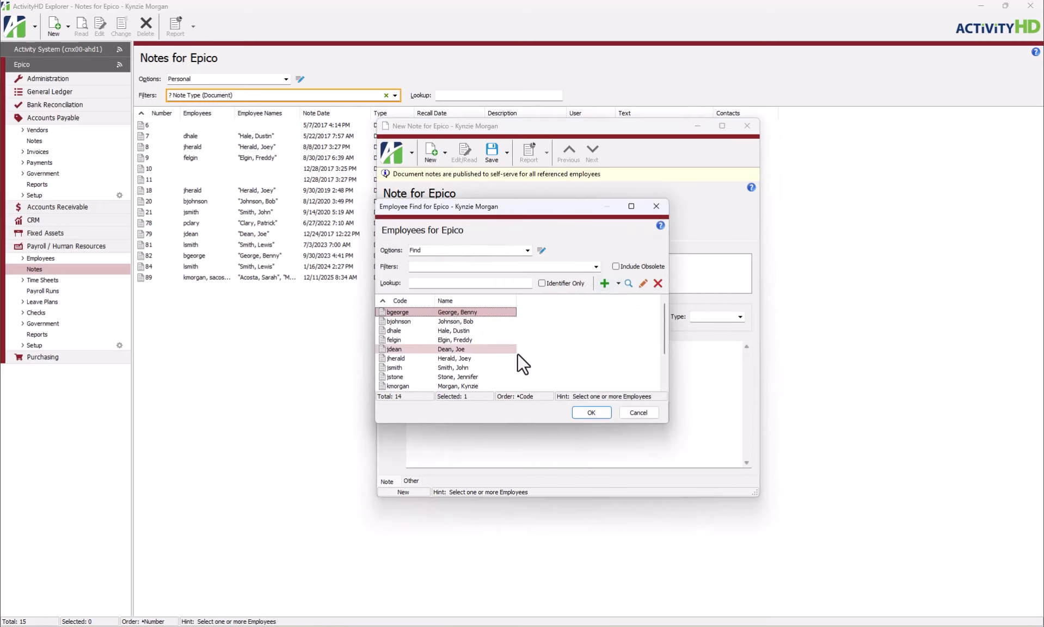
click(474, 386)
double_click(475, 386)
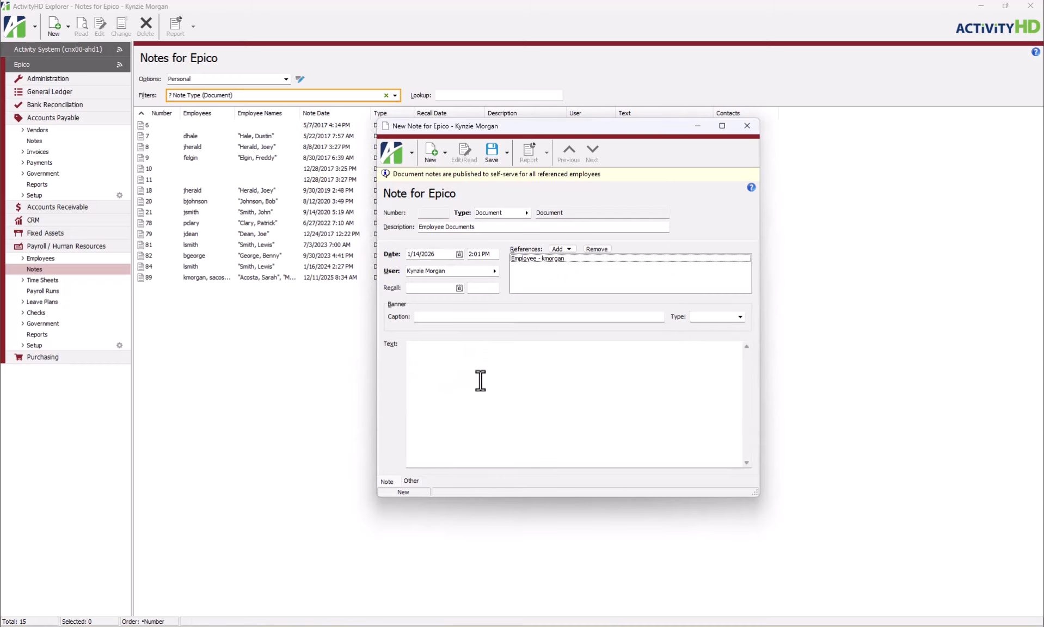
Save the note and view the notes on the referenced employee's record
click(498, 160)
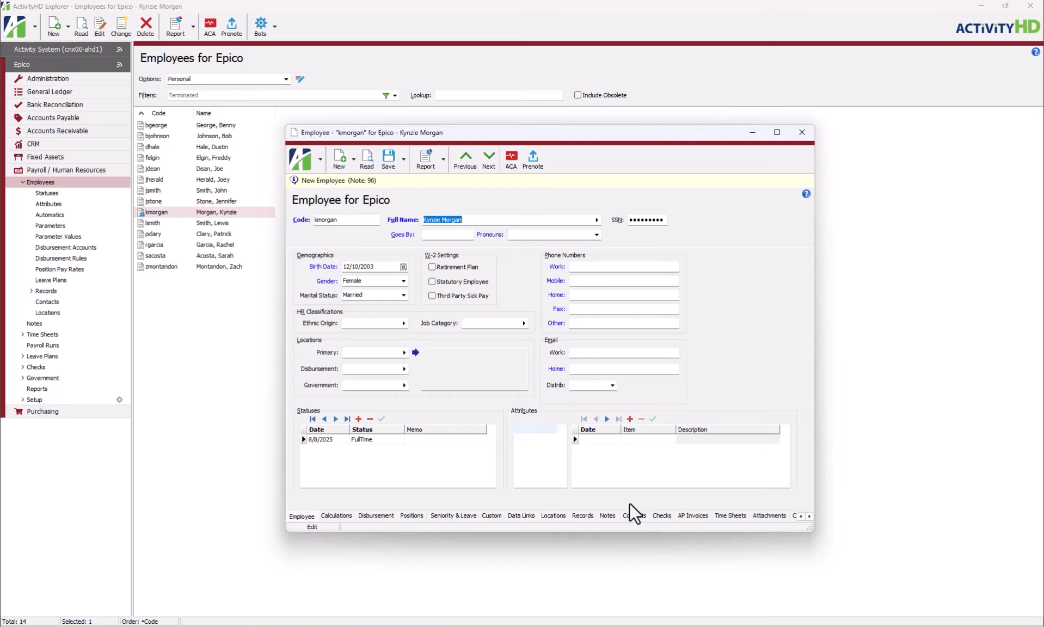
click(609, 515)
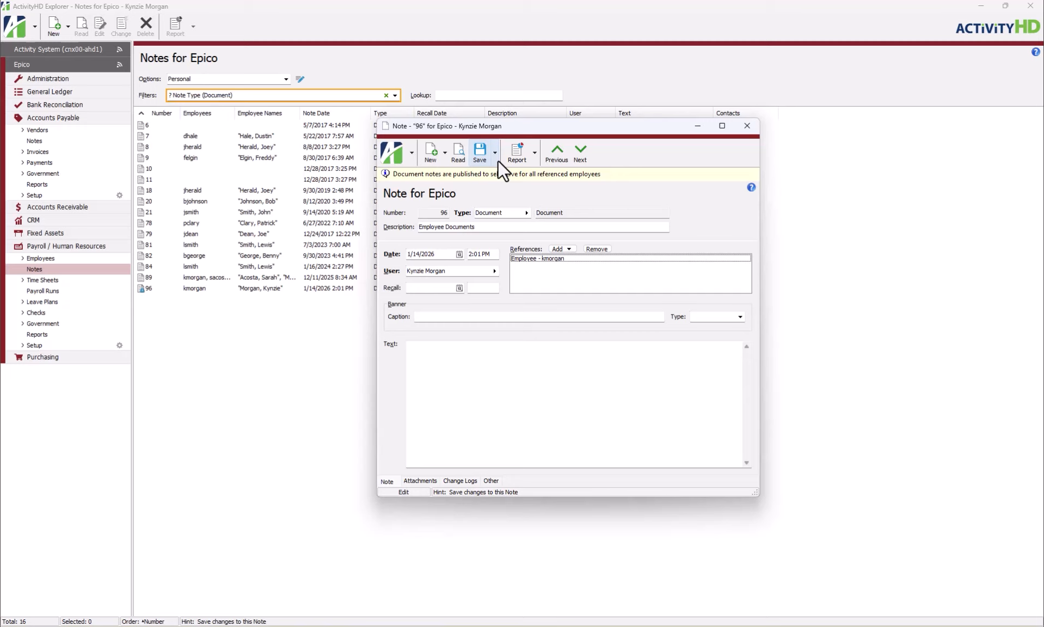
Set the note's recall date with the date expression "today + 1 week"
click(460, 288)
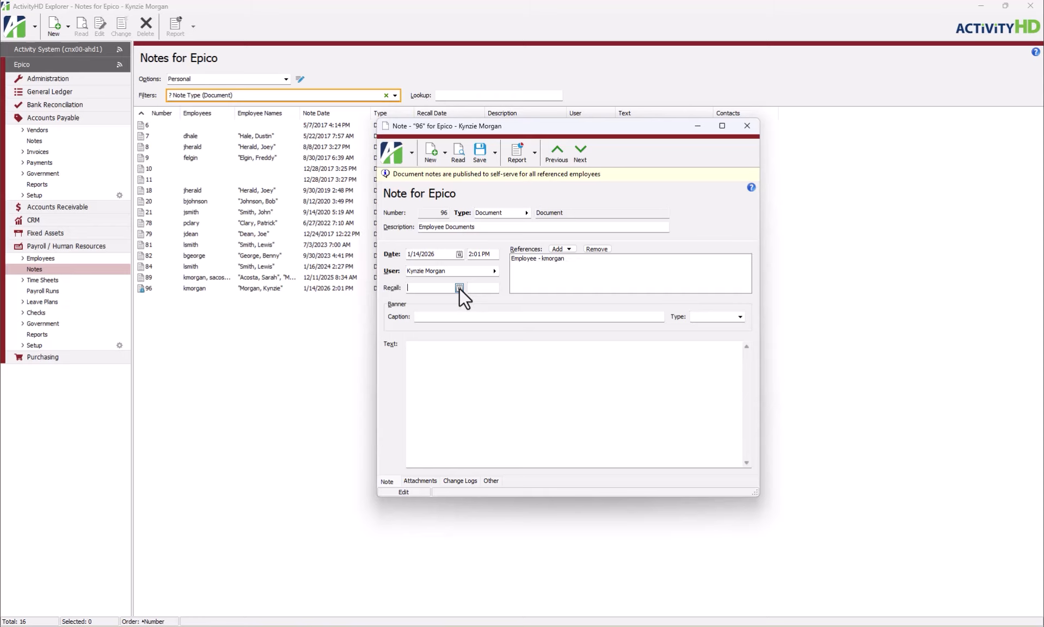
click(442, 290)
text(=)
text(today)
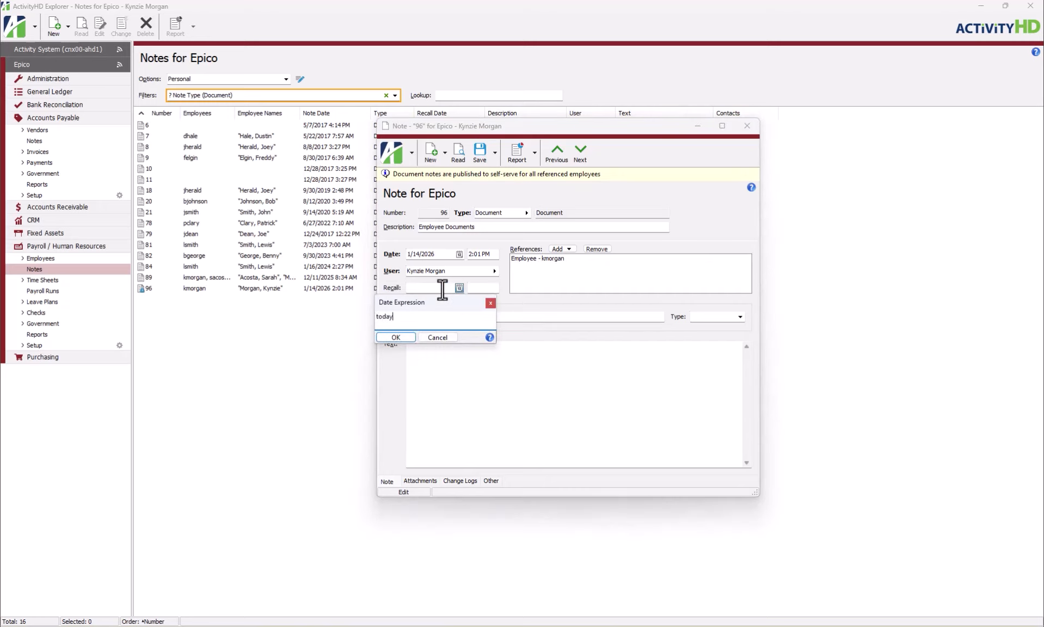
text( + 1 week)
key(Return)
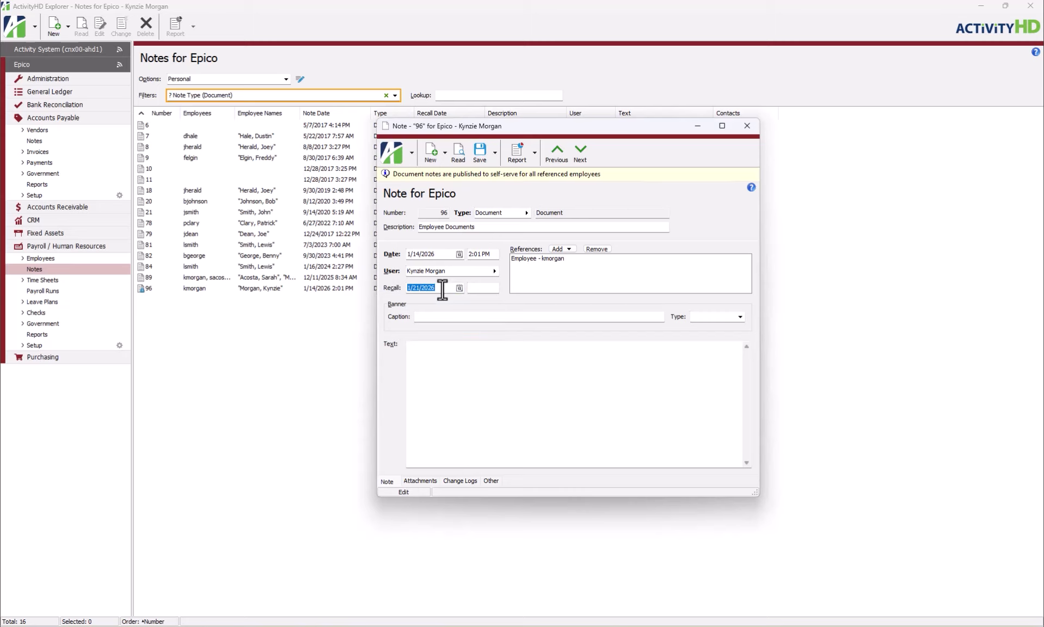
click(442, 290)
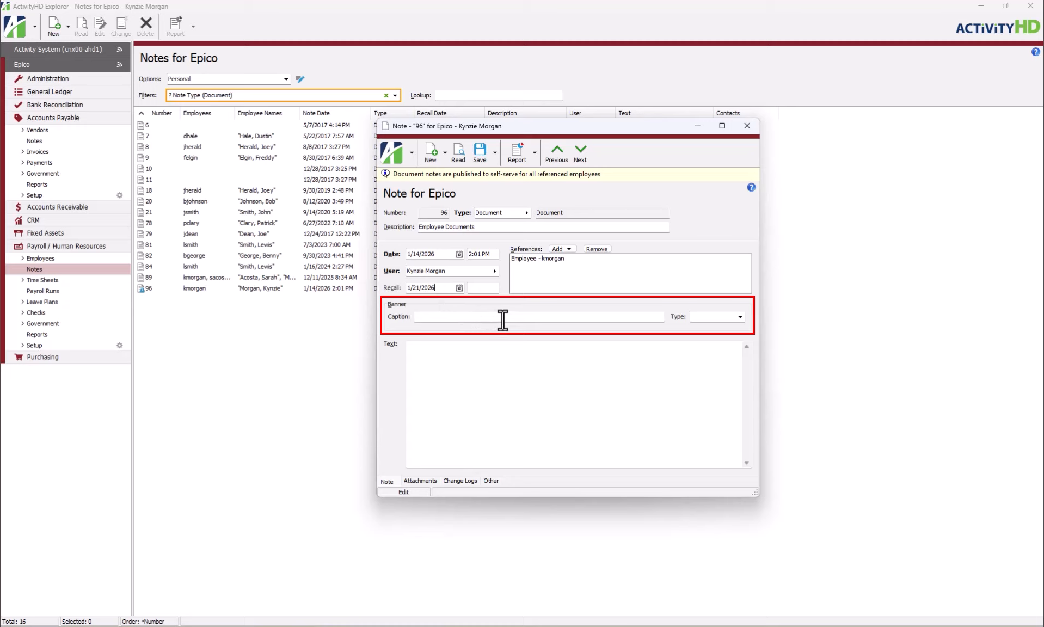
Give the note a banner with the caption "New Employee" and the type Information
click(532, 317)
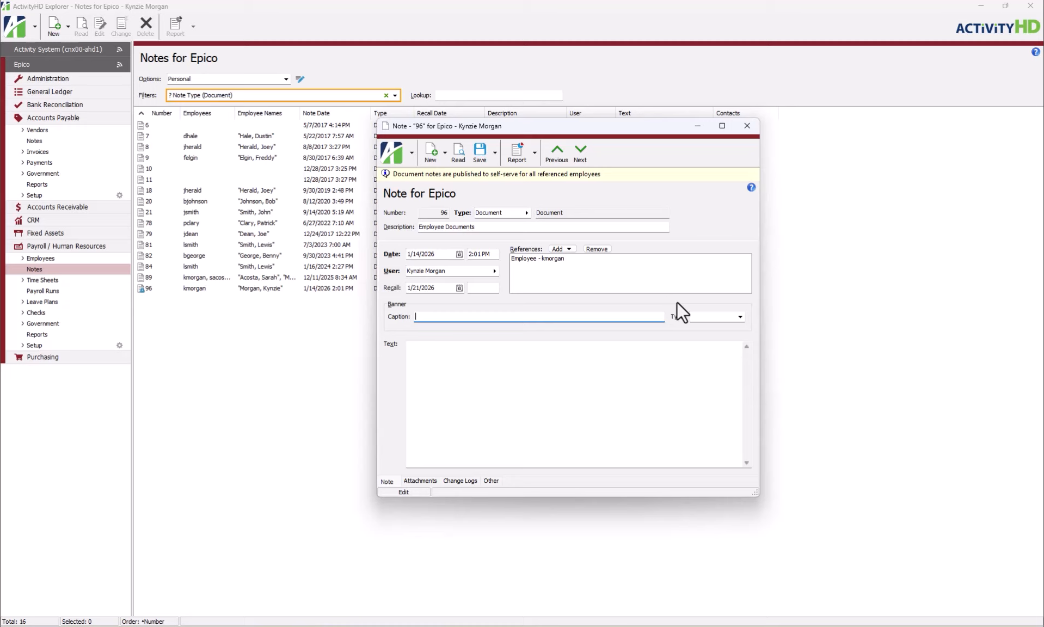
text(New Employee)
key(Tab)
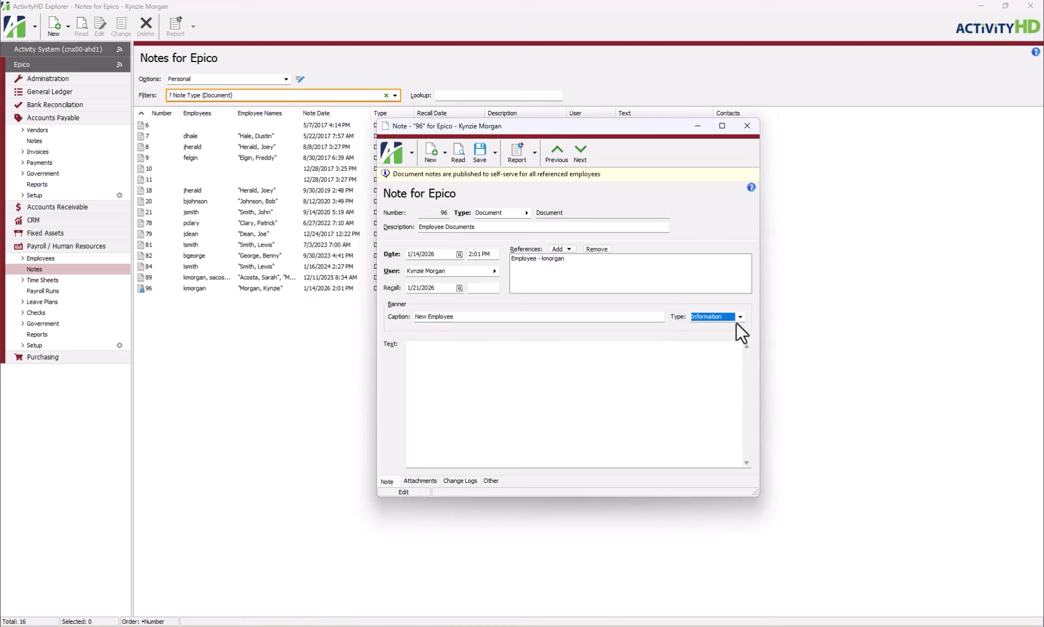
click(741, 317)
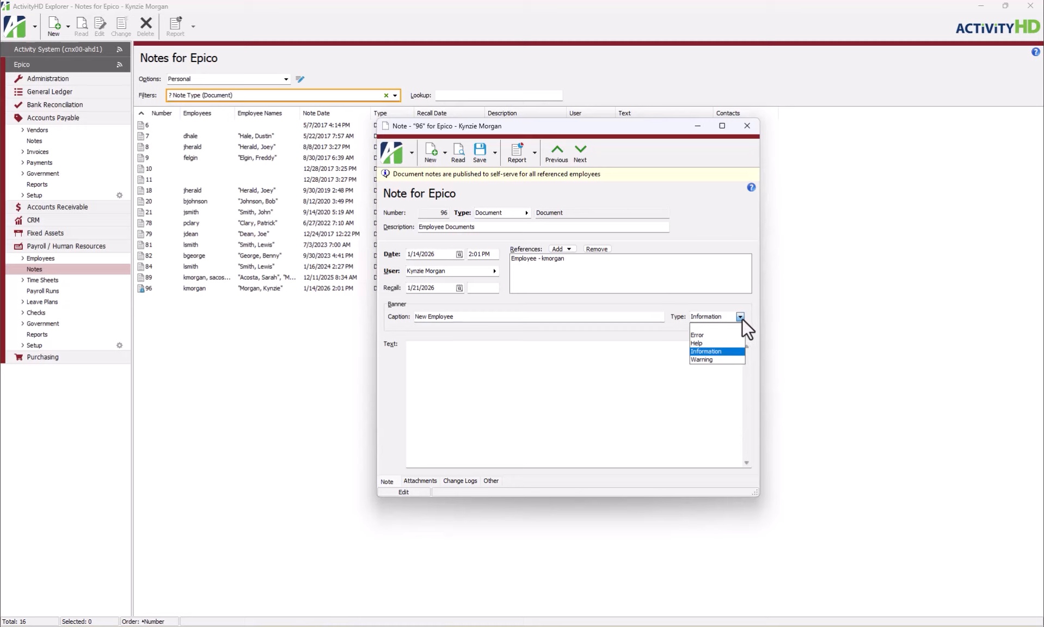
click(730, 353)
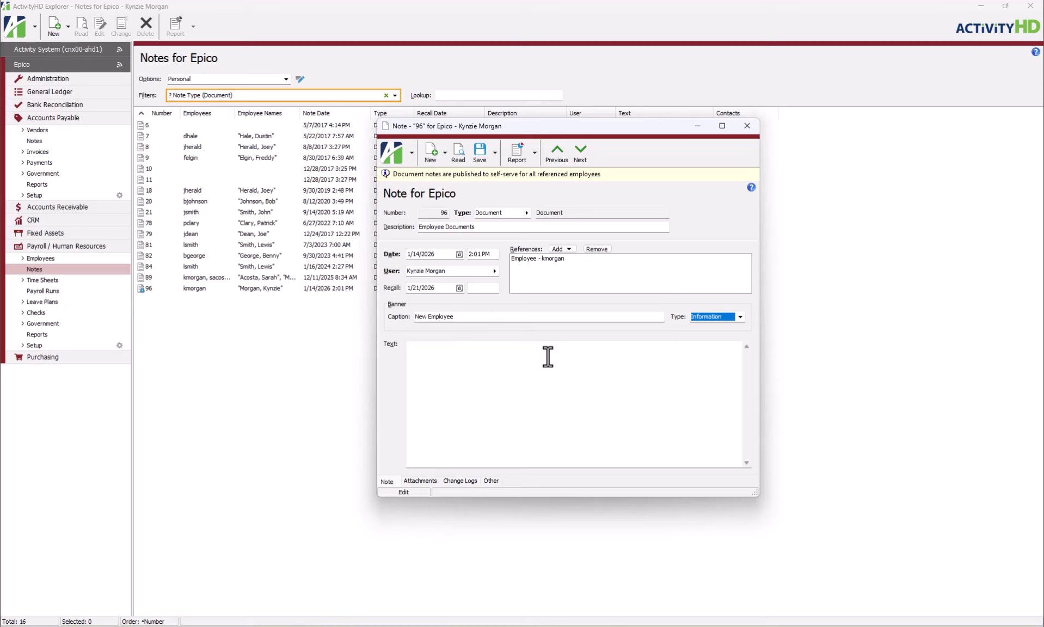
Enter "New Hire Information" as the note's memo
click(494, 480)
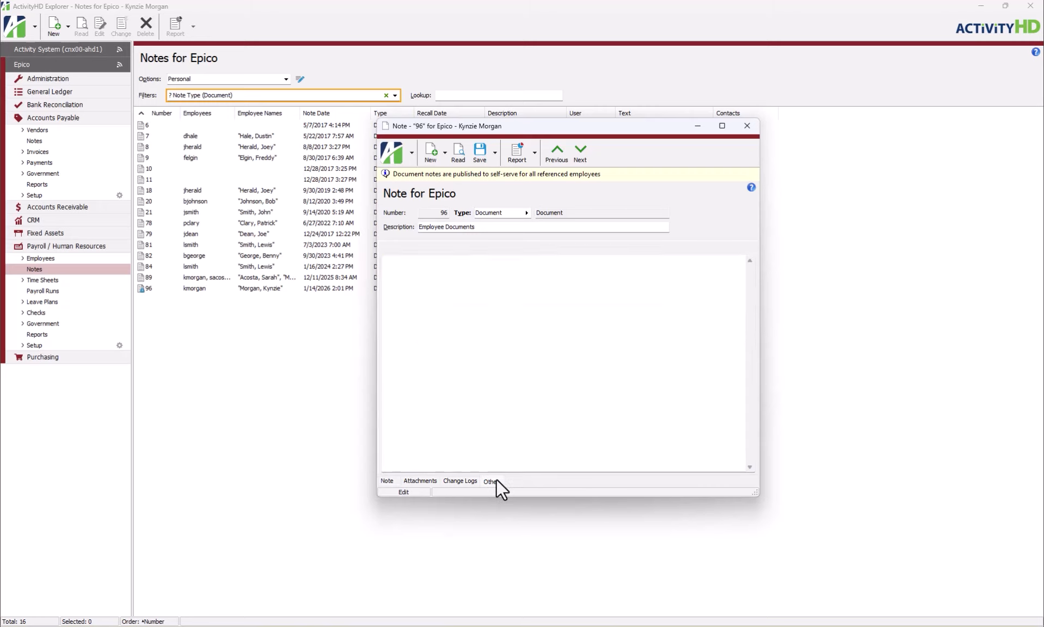
click(495, 362)
text(New )
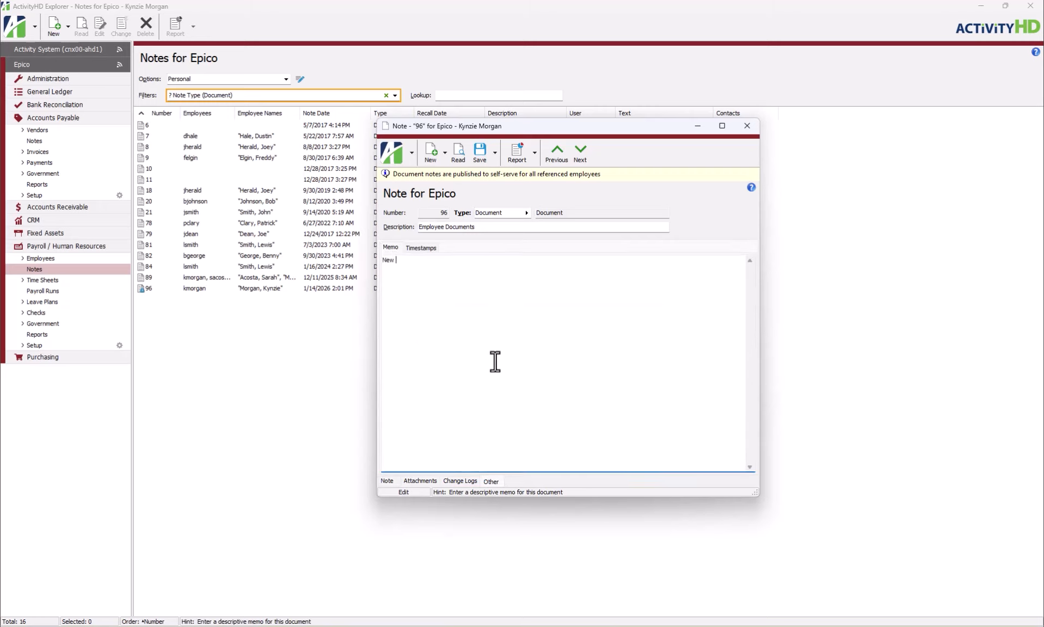
text(Hire Information)
Copy the memo text "New Hire Information" and paste it into the note's main Text field
drag(440, 261, 383, 260)
key(ctrl+c)
right_click(389, 260)
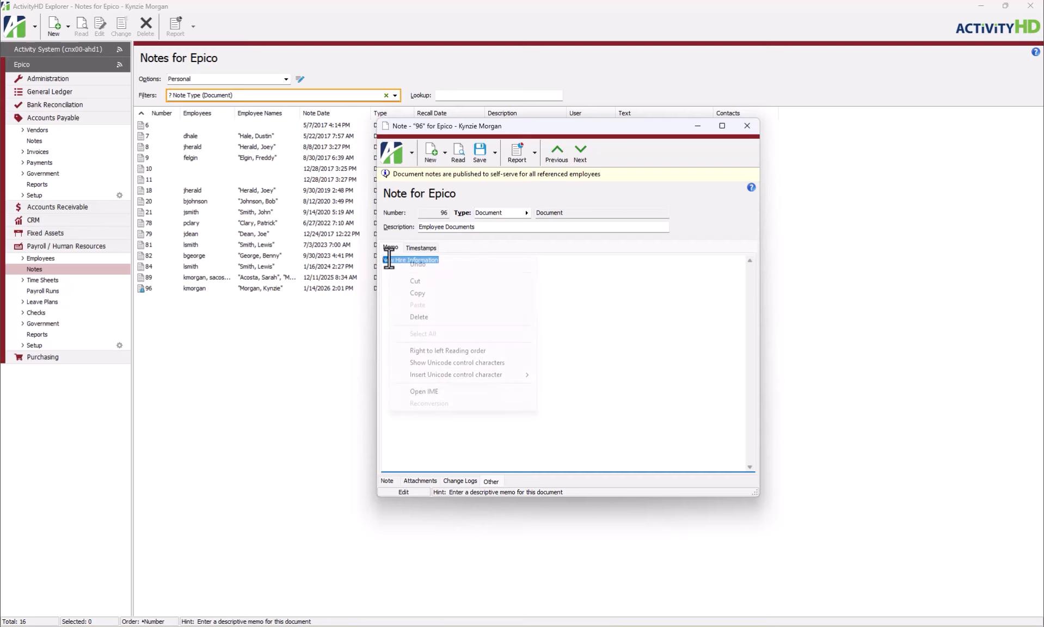
click(438, 293)
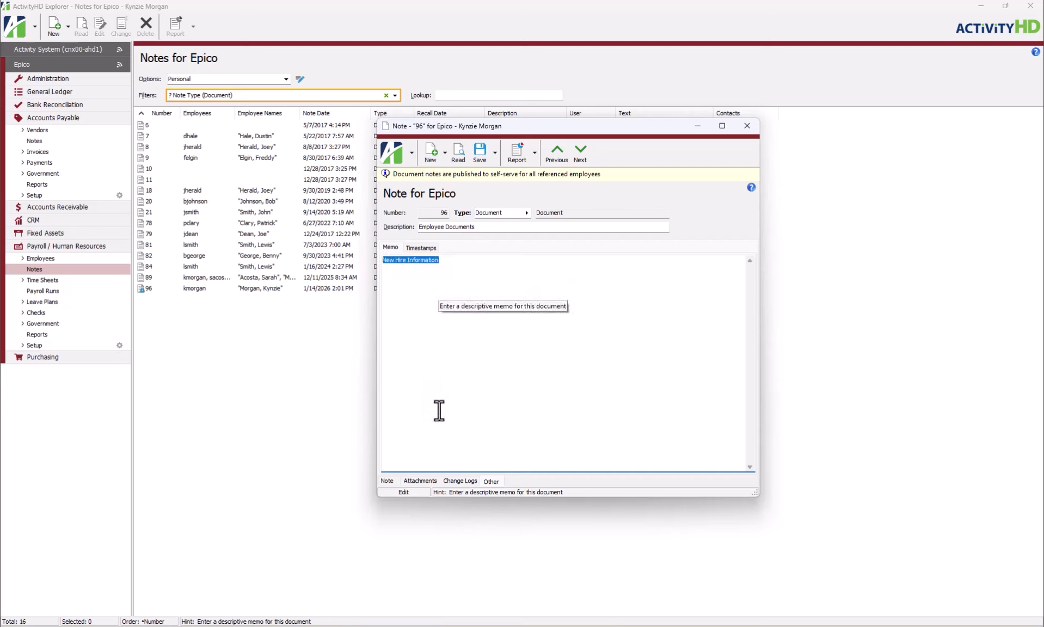
click(394, 482)
click(467, 382)
right_click(470, 381)
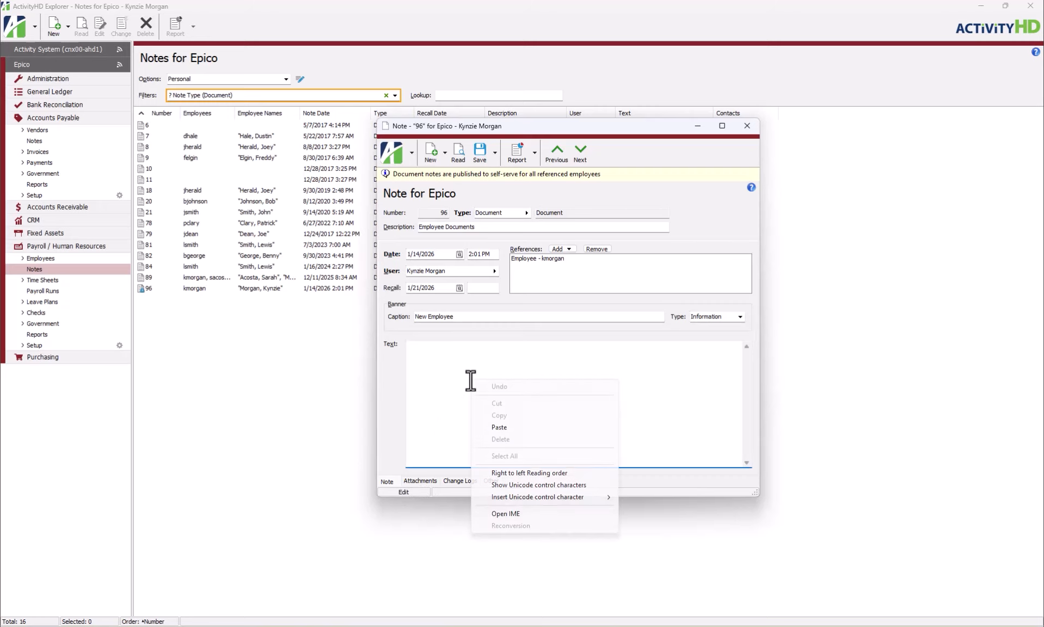
click(520, 428)
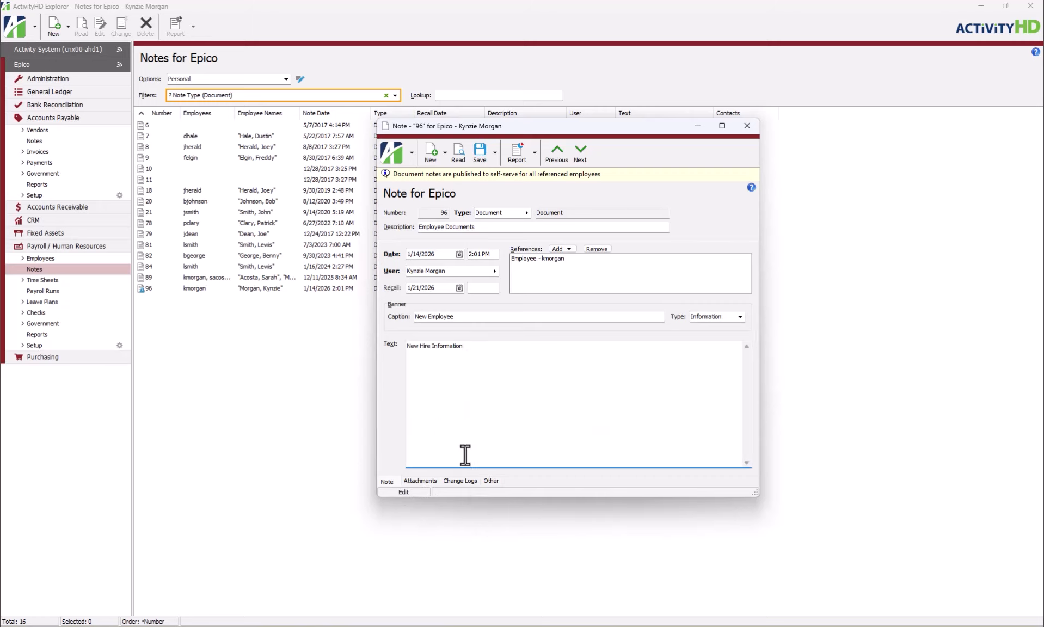
Attach NewHirePacket.pdf to the note and open the attachment to check its contents
click(423, 480)
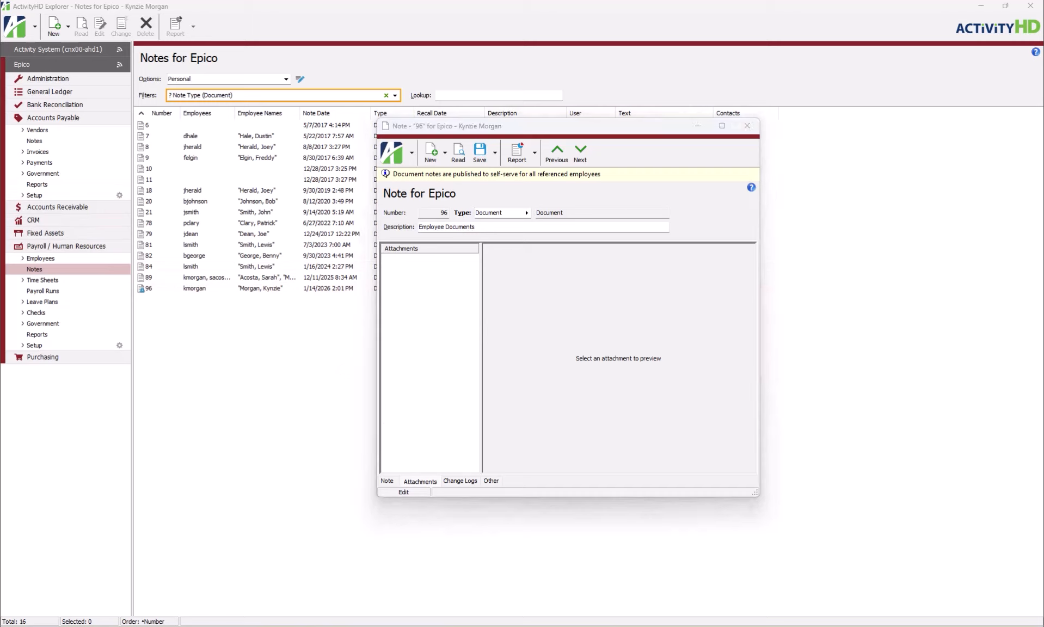
drag(327, 261, 415, 280)
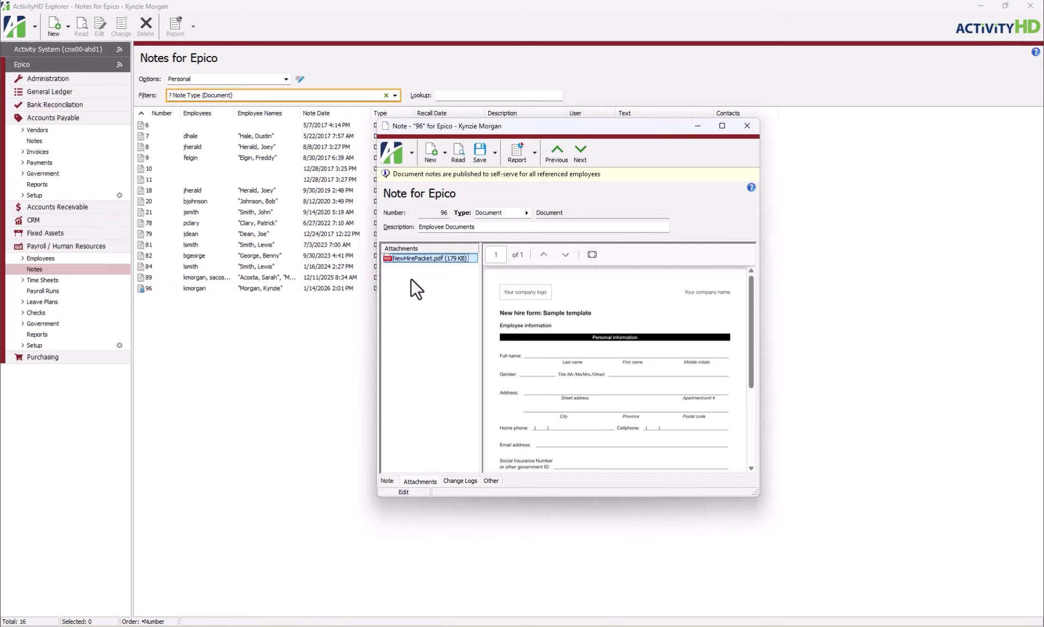
scroll(532, 314, down, 5)
scroll(532, 314, up, 5)
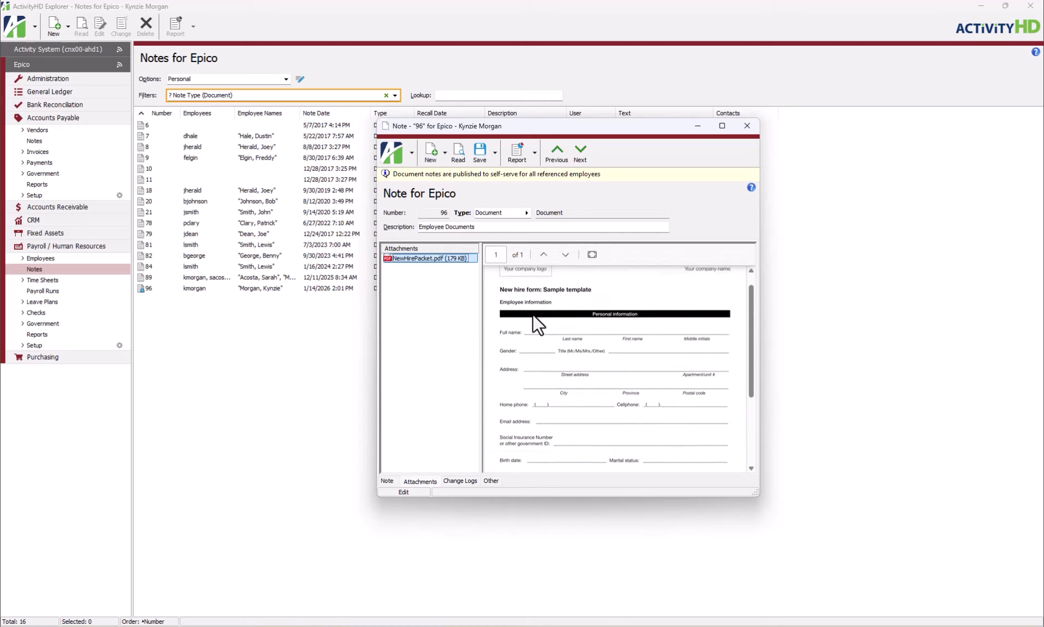
double_click(451, 260)
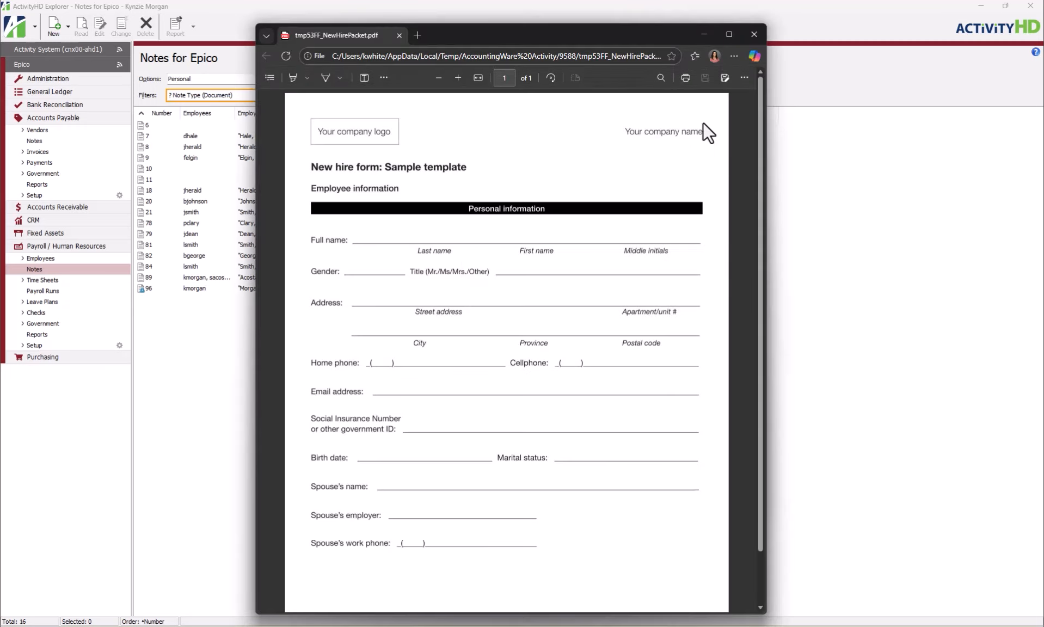
click(753, 32)
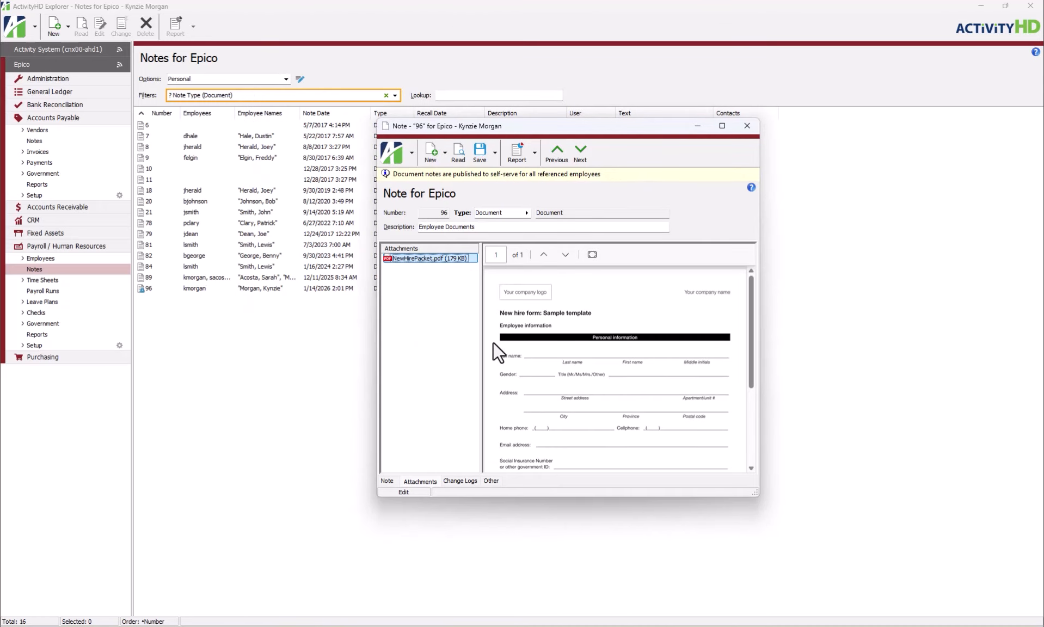
Review the note's change logs and available reports, and save and close the note
click(476, 481)
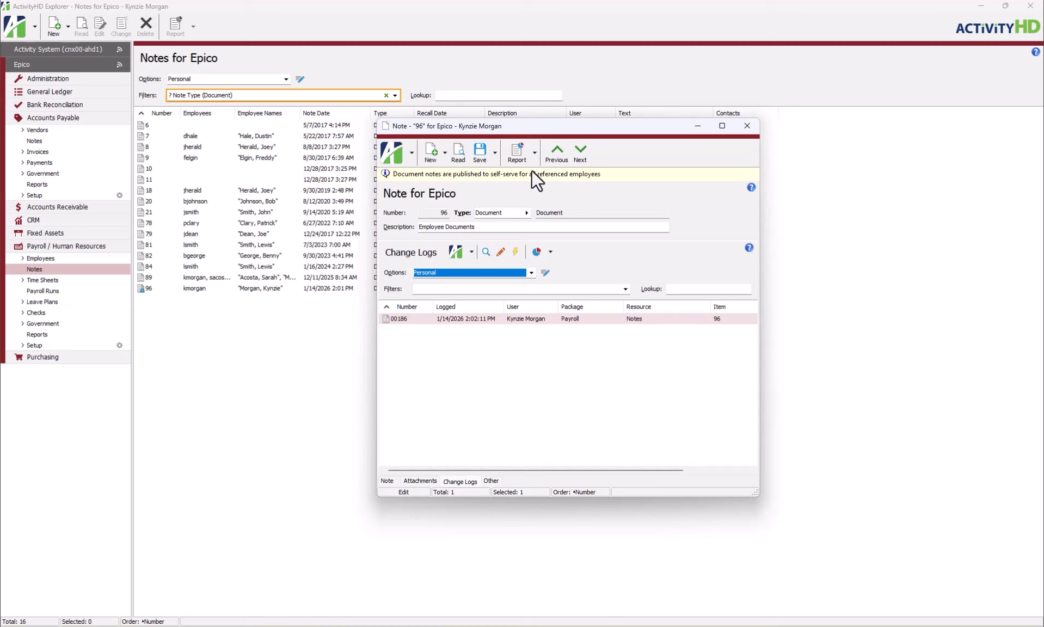
click(535, 153)
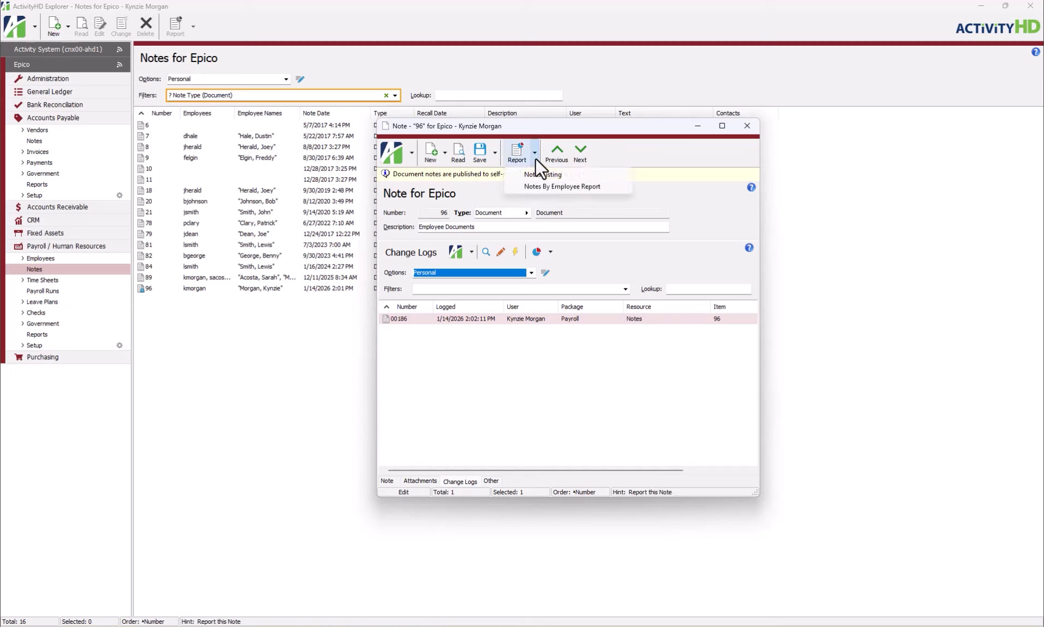
click(535, 158)
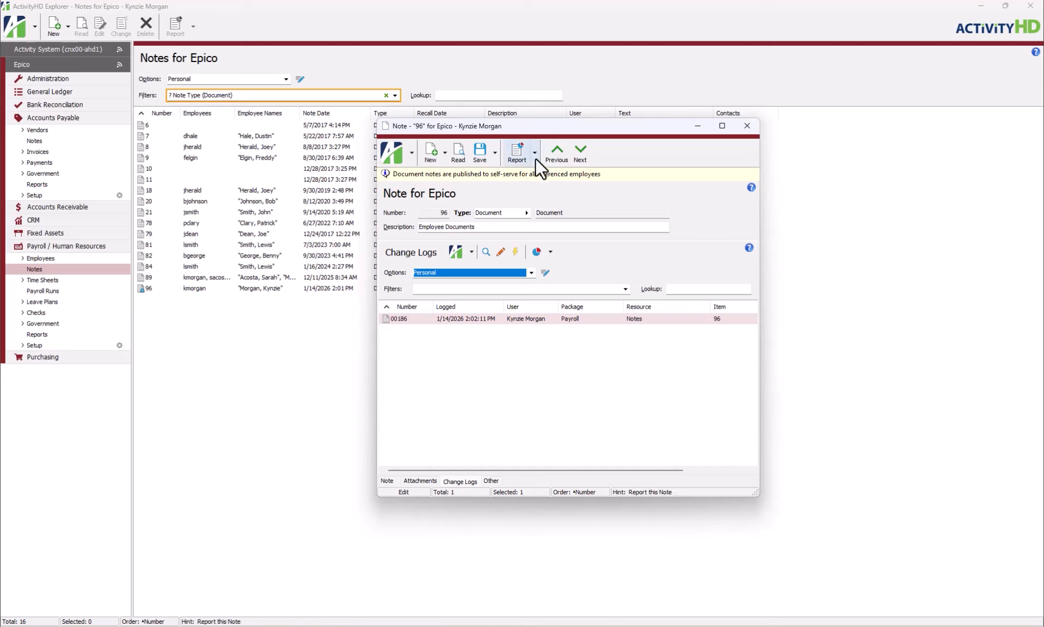
click(496, 156)
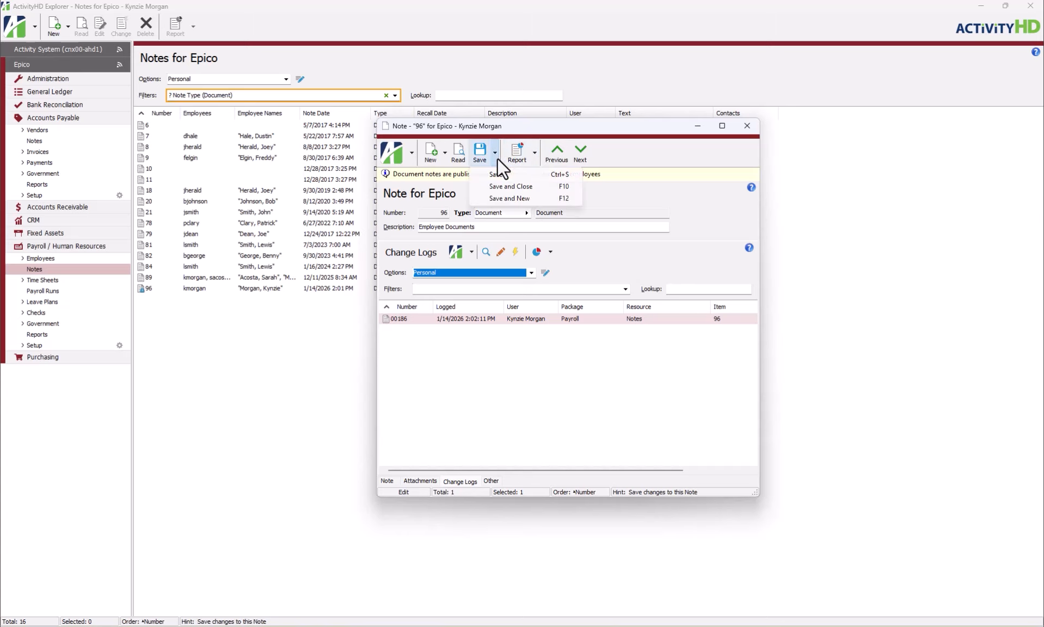
click(543, 186)
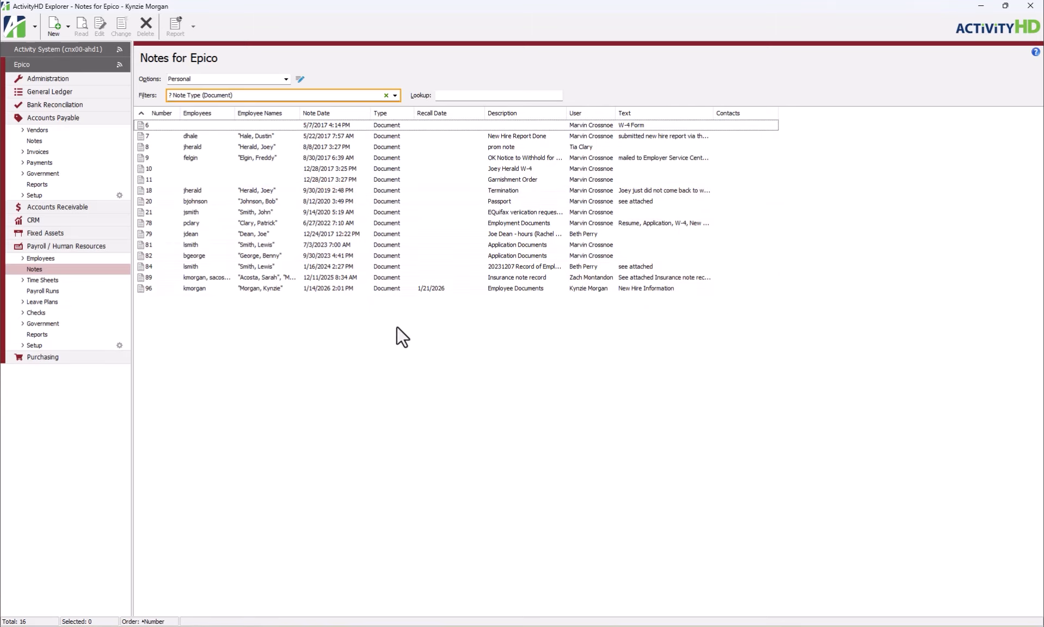
Look over the available filters for the notes list and sort the list by Type
click(394, 96)
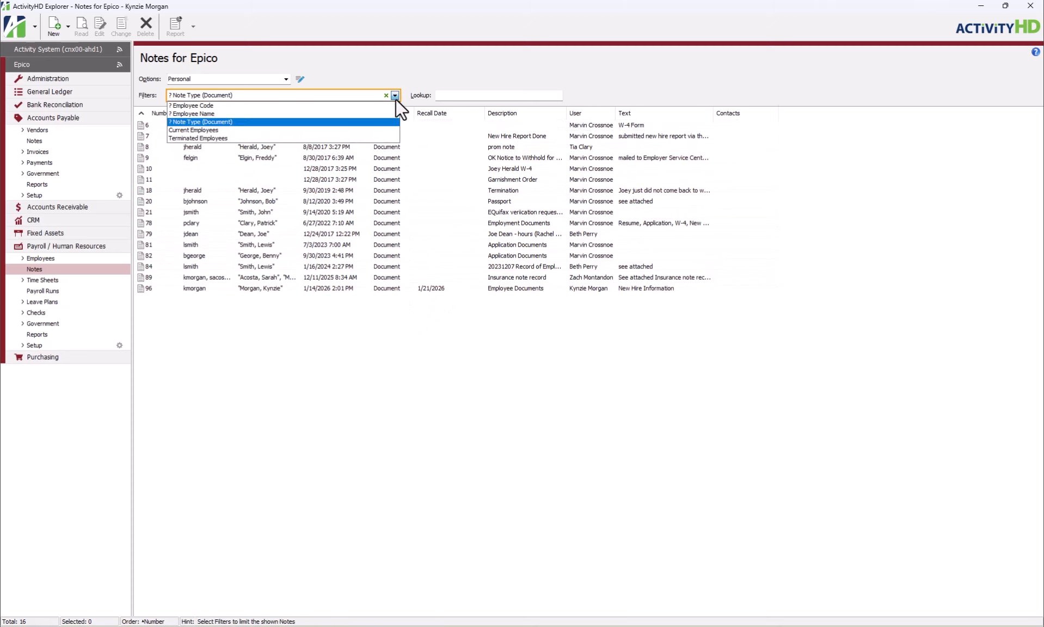
click(395, 97)
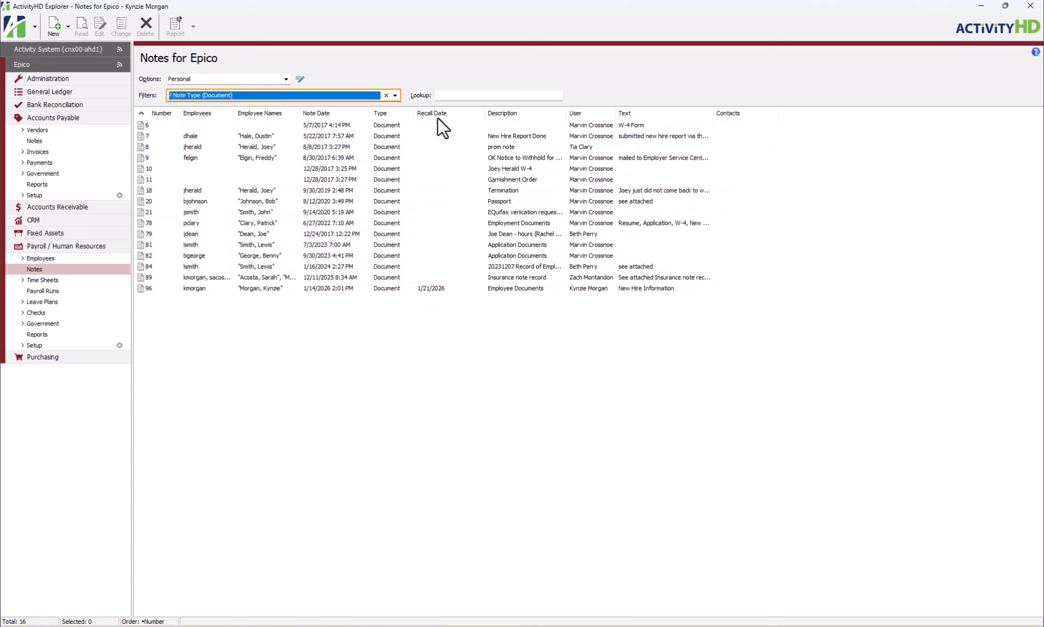
drag(438, 115, 466, 120)
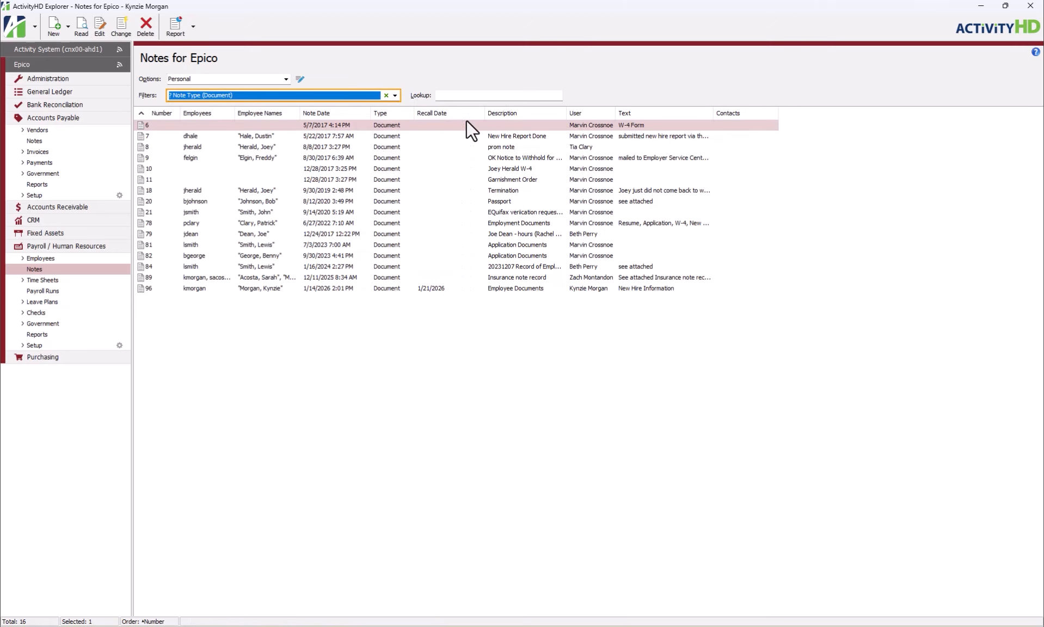
click(404, 115)
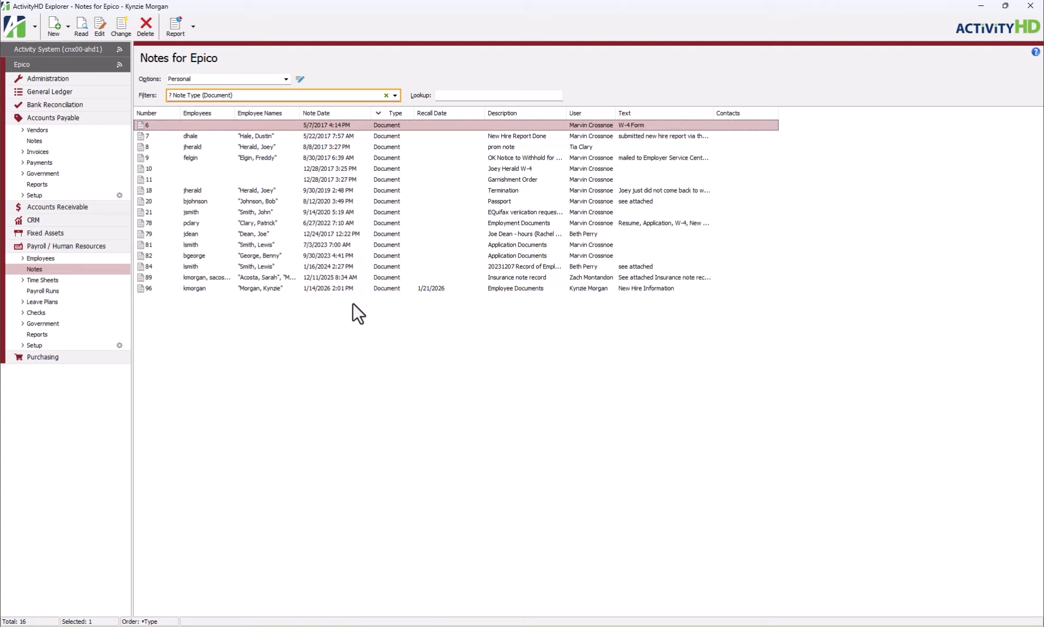
Open the Document note type from the Payroll / Human Resources setup
click(21, 346)
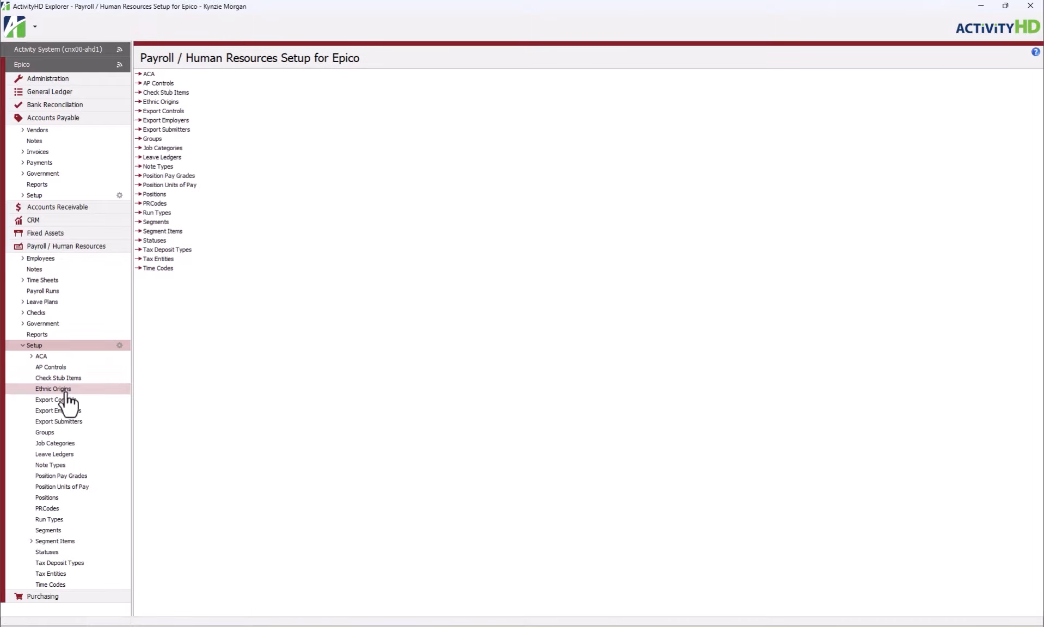
click(94, 465)
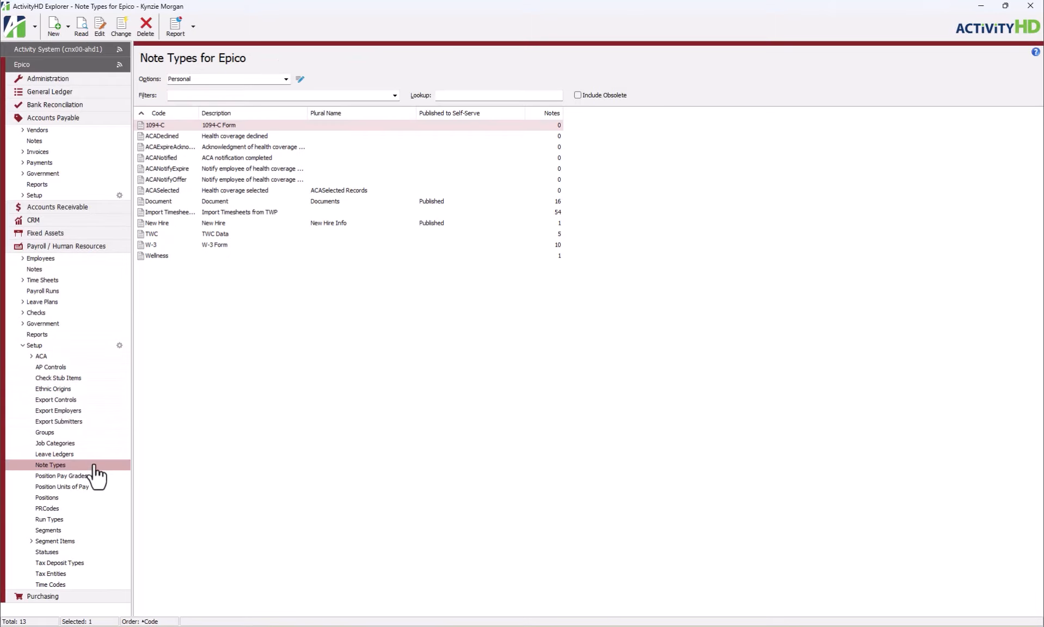
click(297, 291)
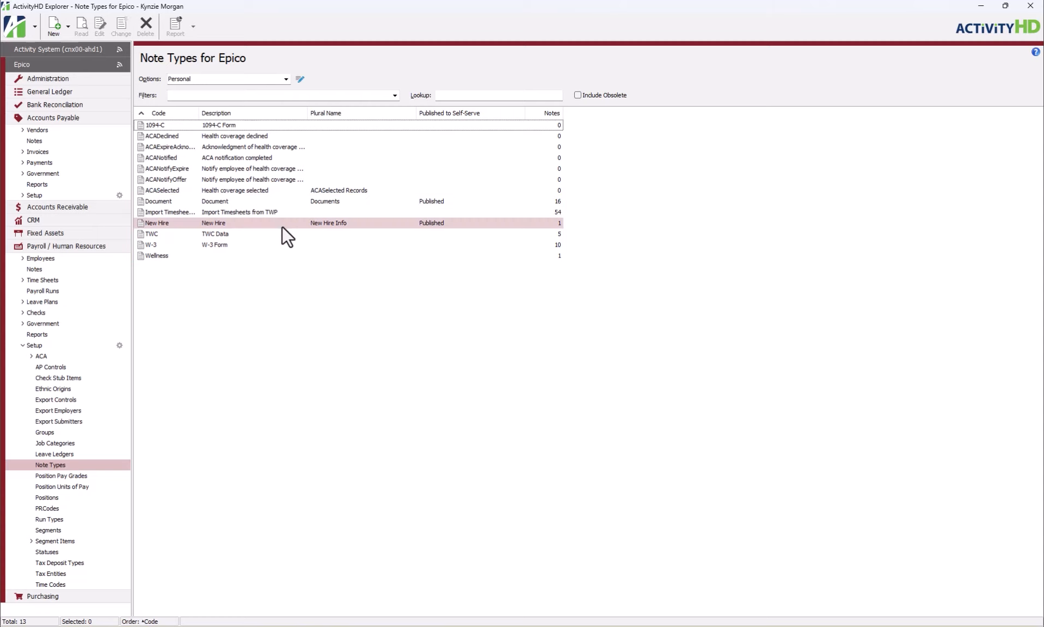
double_click(280, 201)
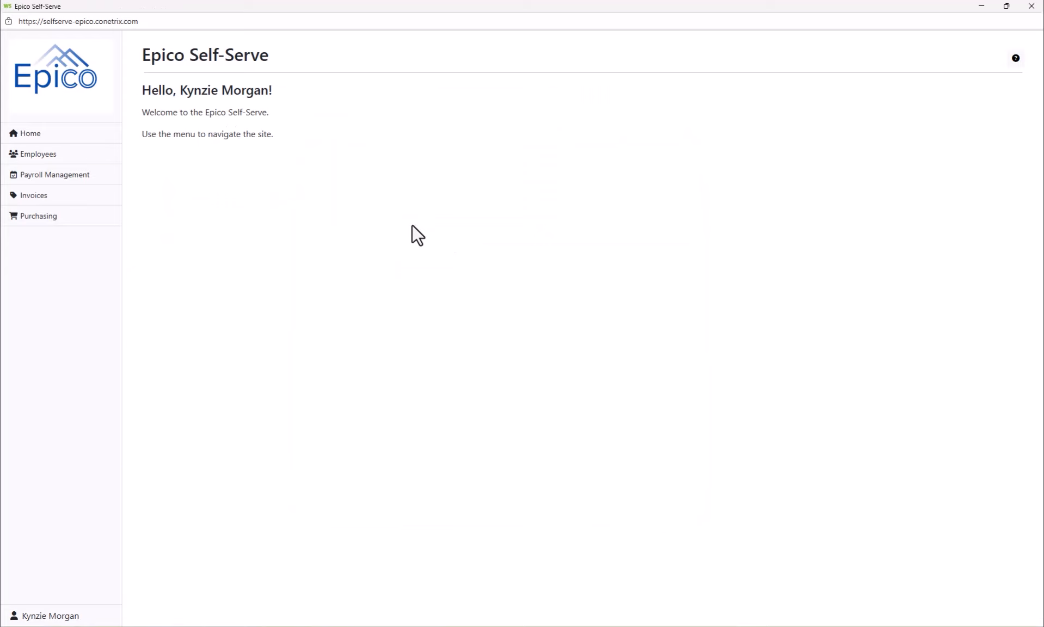
In Epico Self-Serve, view the employee's Documents, open the NewHirePacket.pdf attachment, and close the site
click(43, 157)
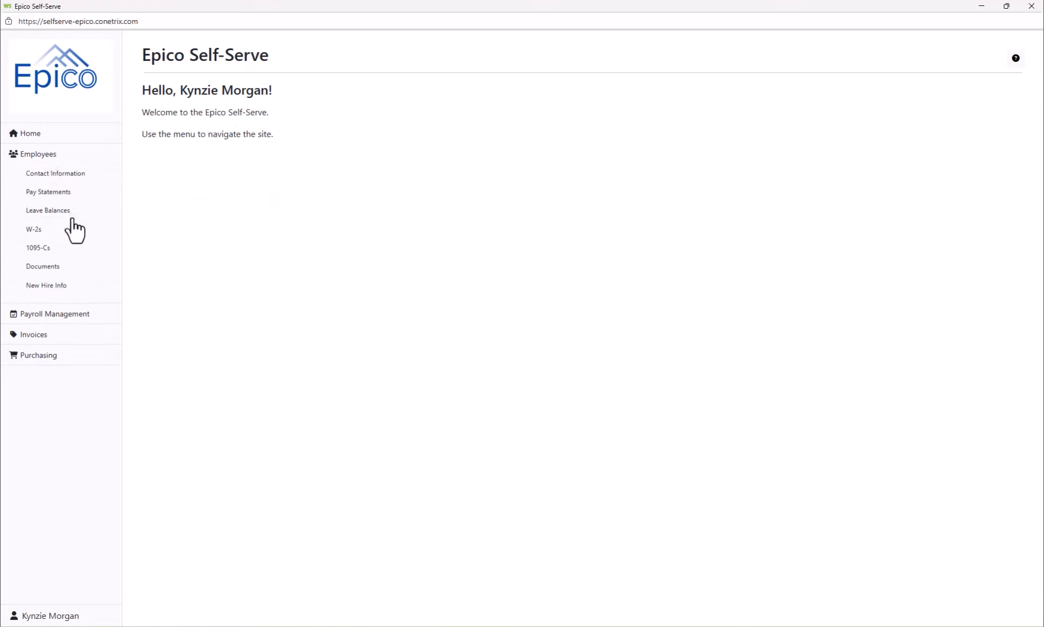
click(63, 270)
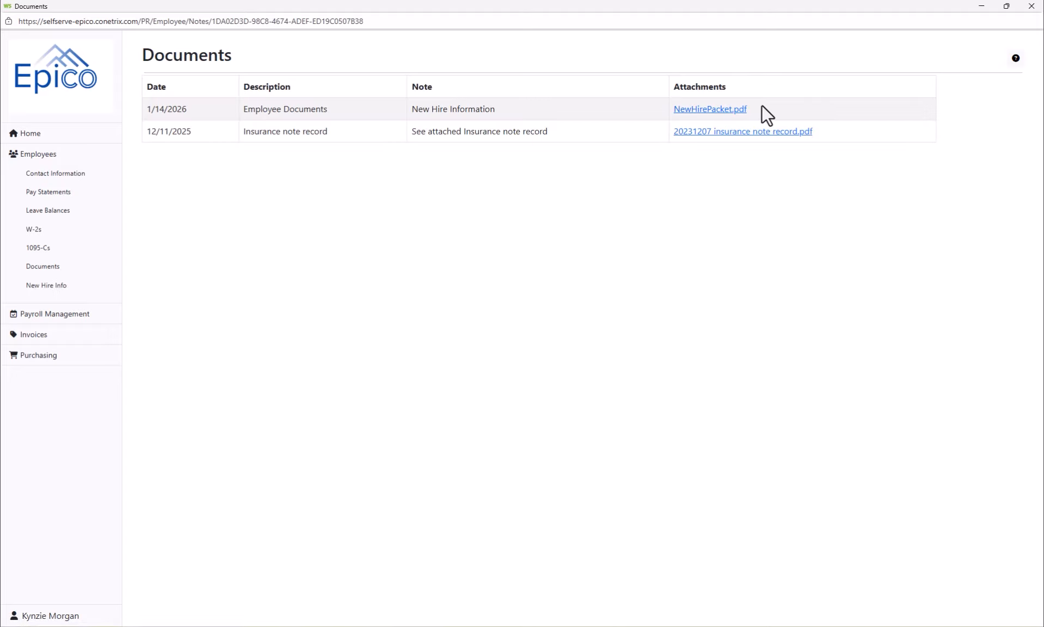
click(740, 109)
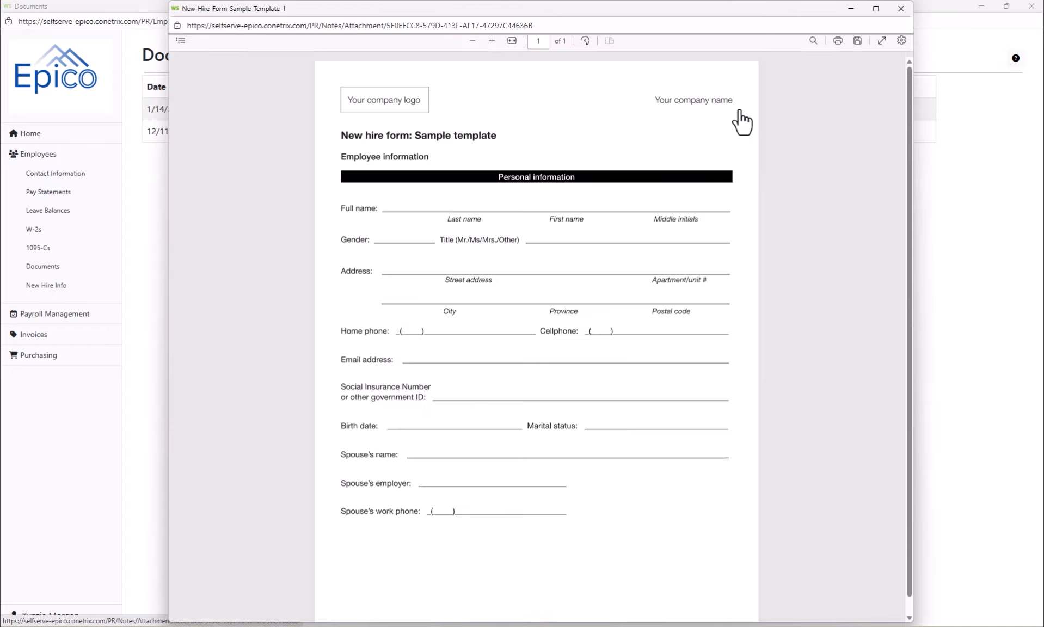
click(896, 13)
click(1030, 5)
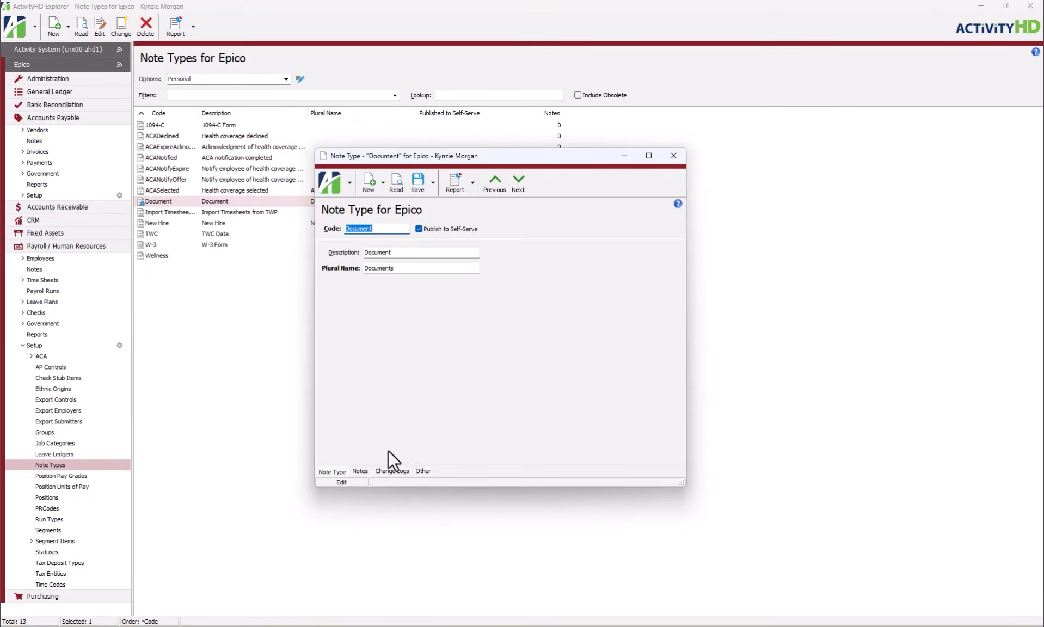
Review the Document note type's associated notes, change logs and memo, and close its record
click(355, 471)
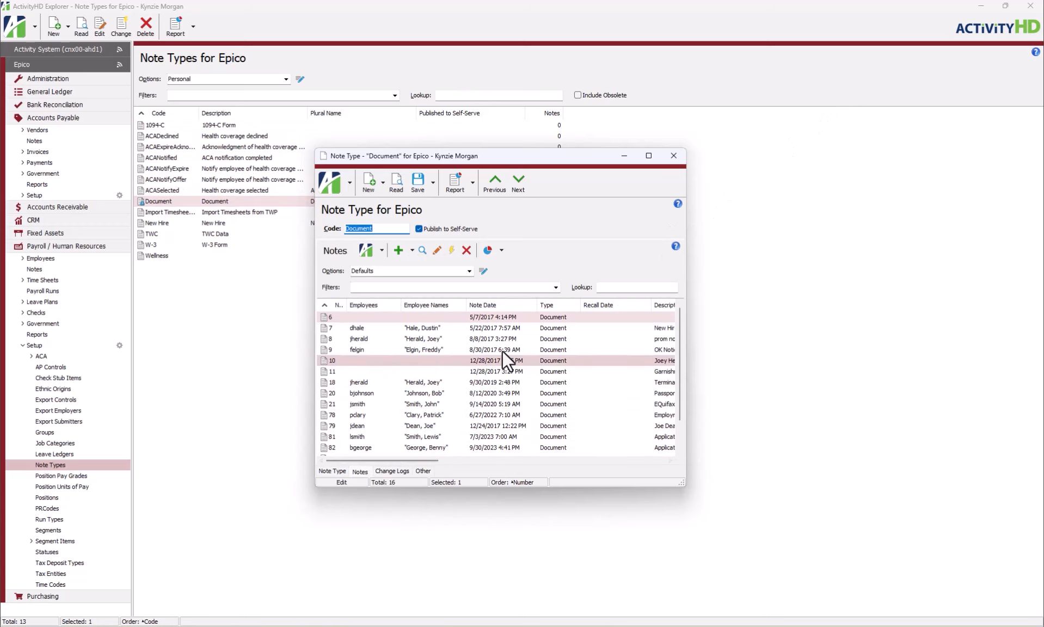
scroll(501, 350, down, 1)
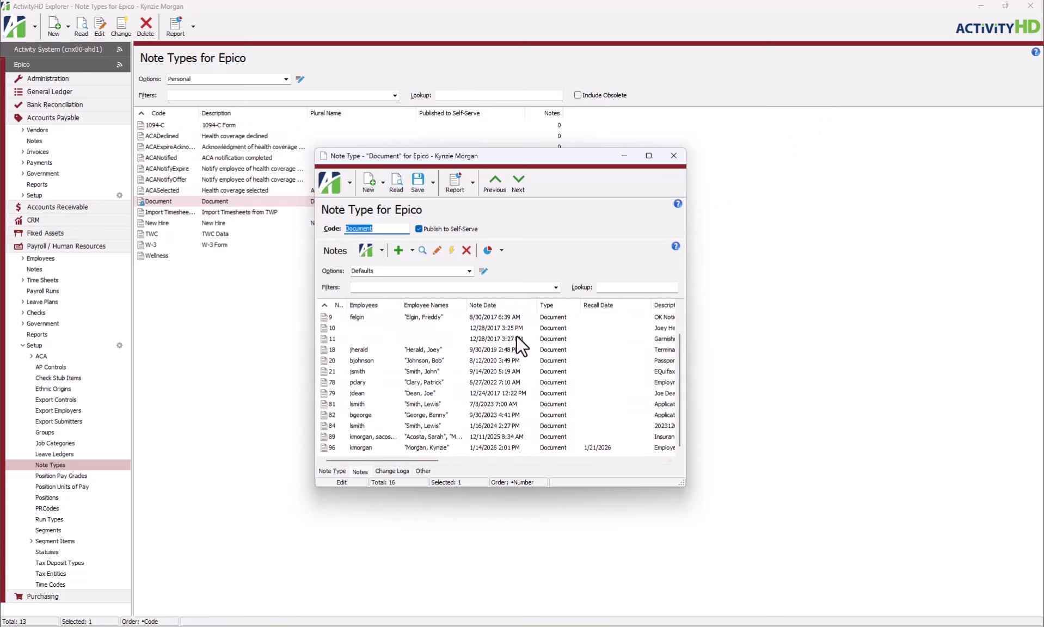
click(545, 449)
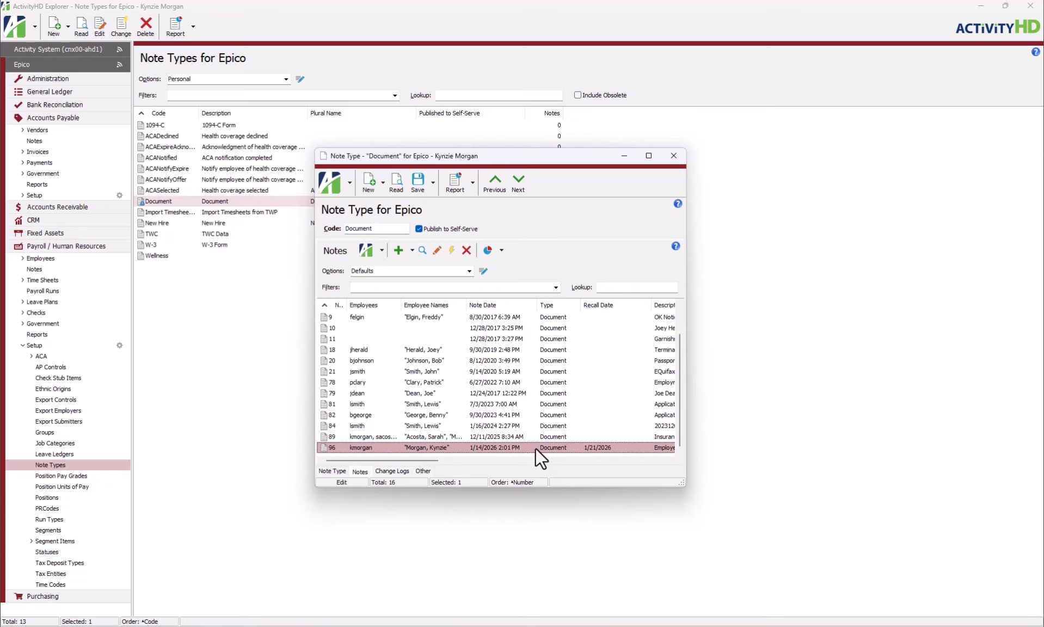
click(399, 474)
click(424, 471)
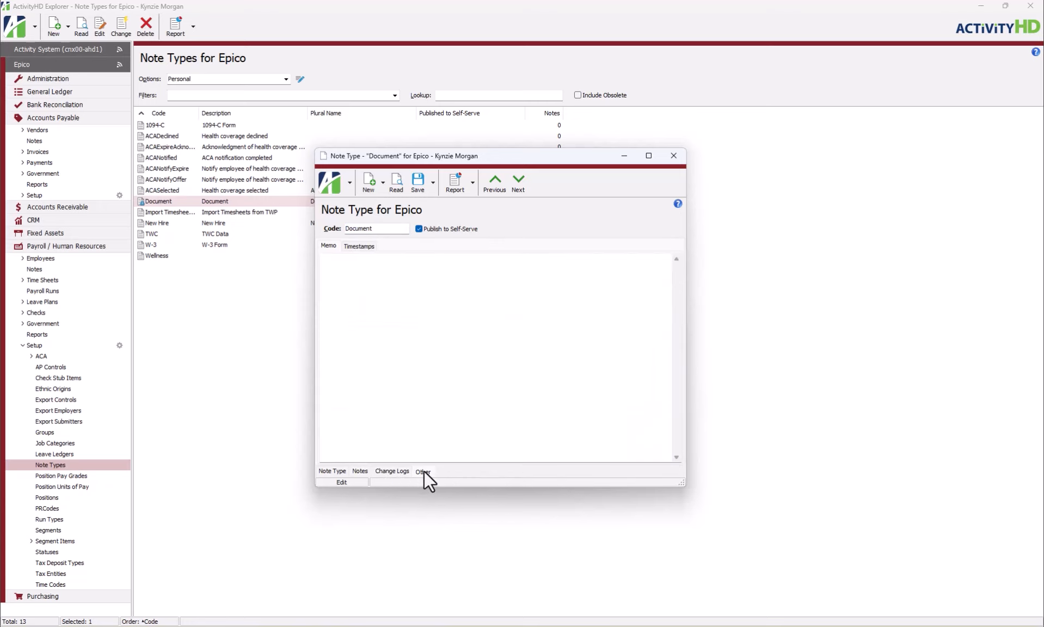
click(330, 471)
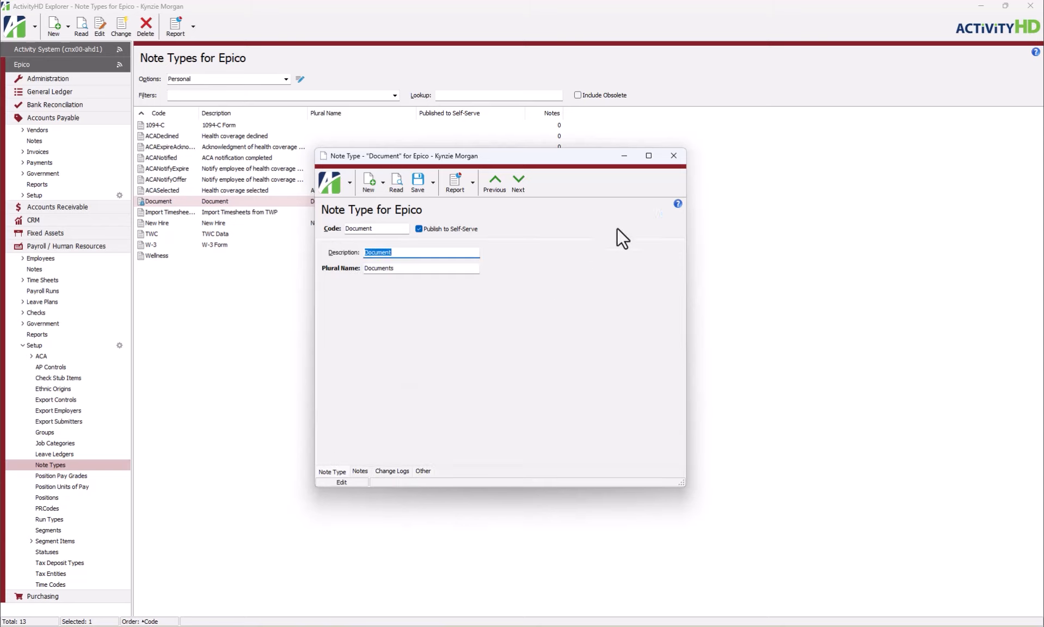
click(671, 157)
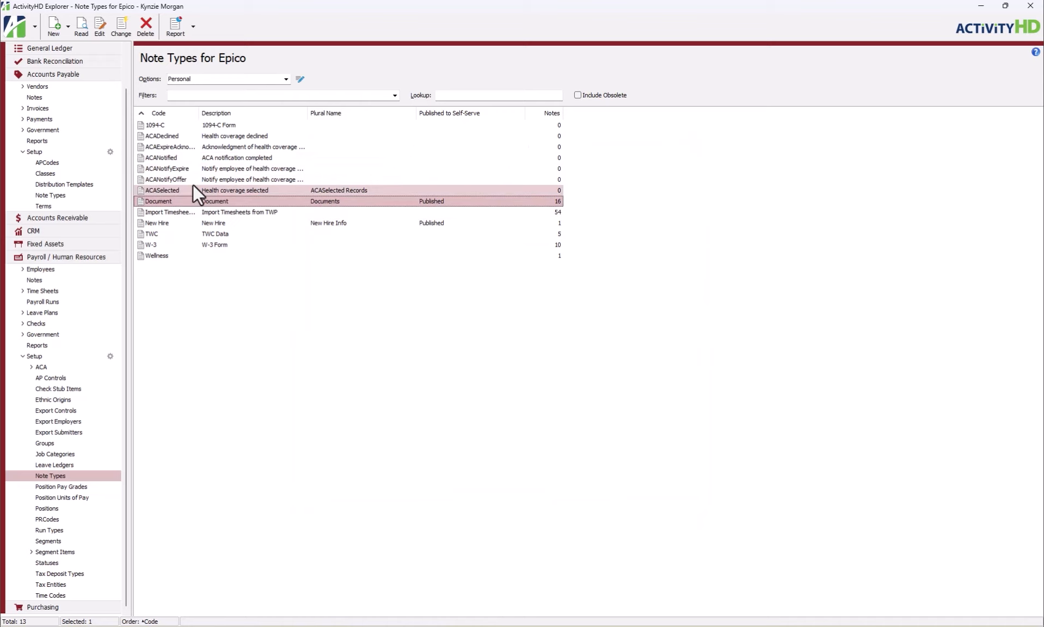
Examine the reference requirements of the W-9 note type in the Accounts Payable setup and close its record
click(77, 199)
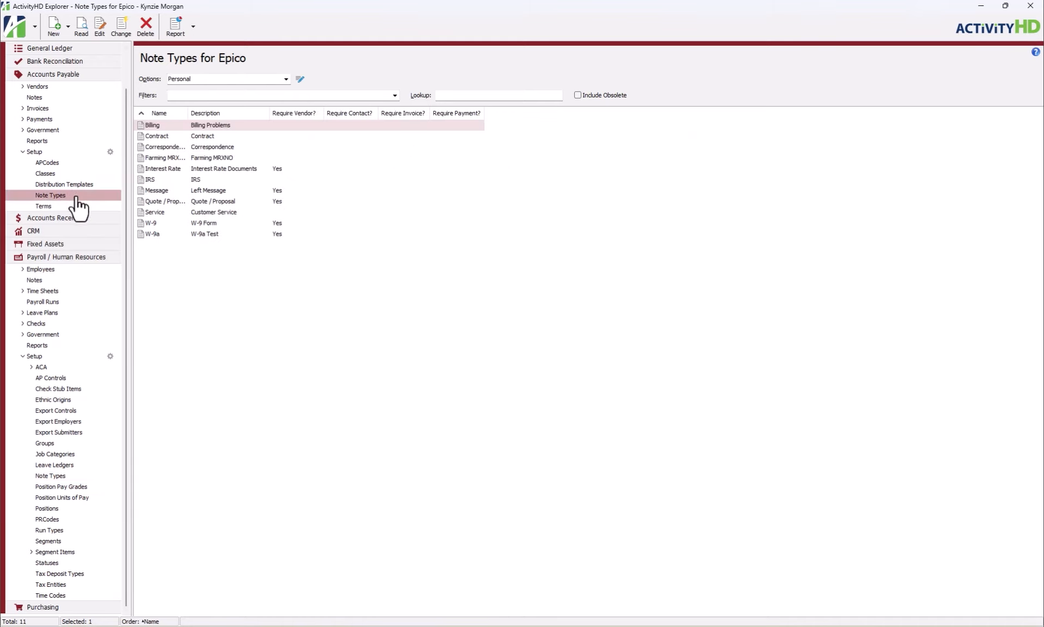
double_click(243, 224)
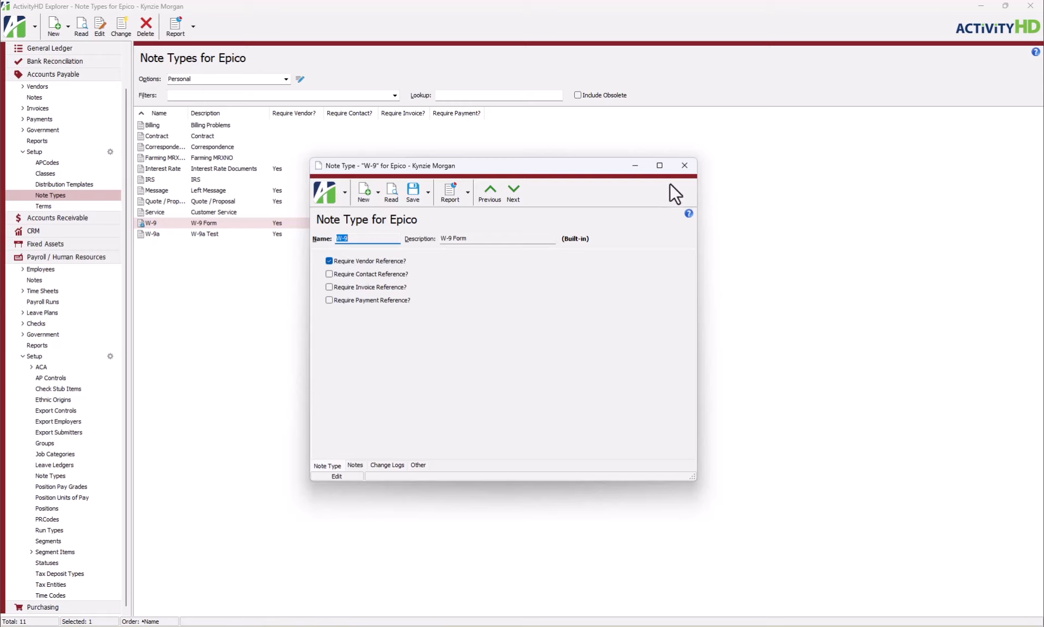
click(684, 165)
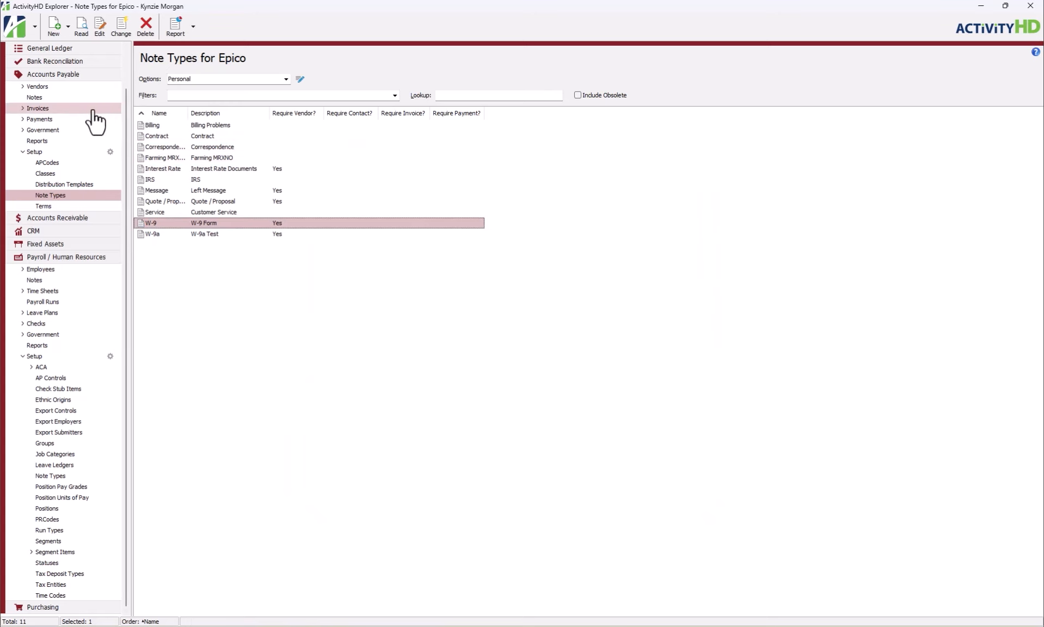
Open the Amazon vendor record in Accounts Payable and display its notes
click(78, 88)
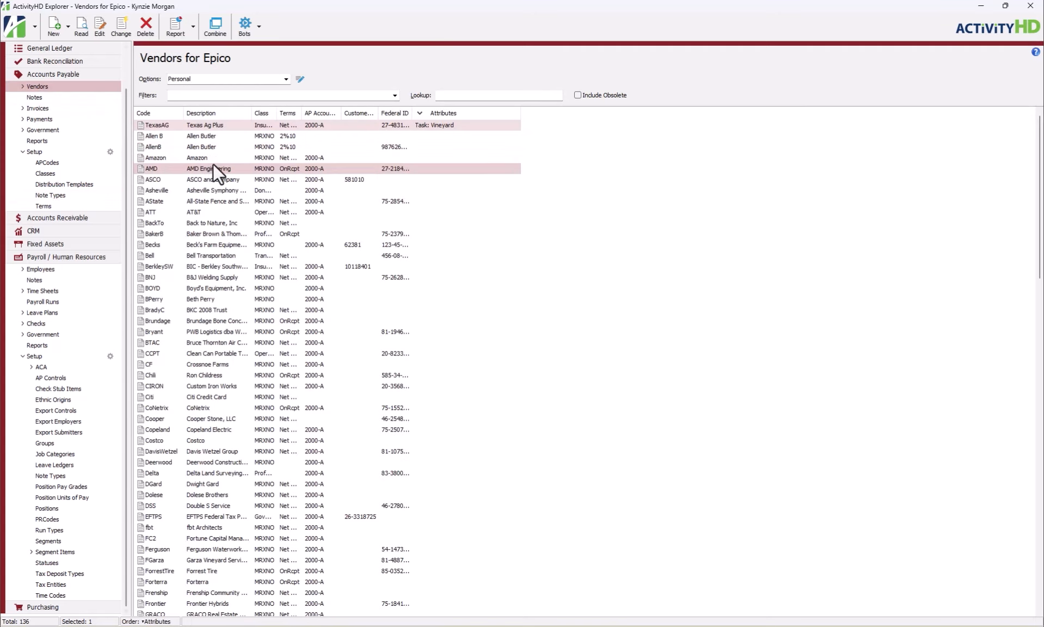
click(216, 158)
double_click(216, 158)
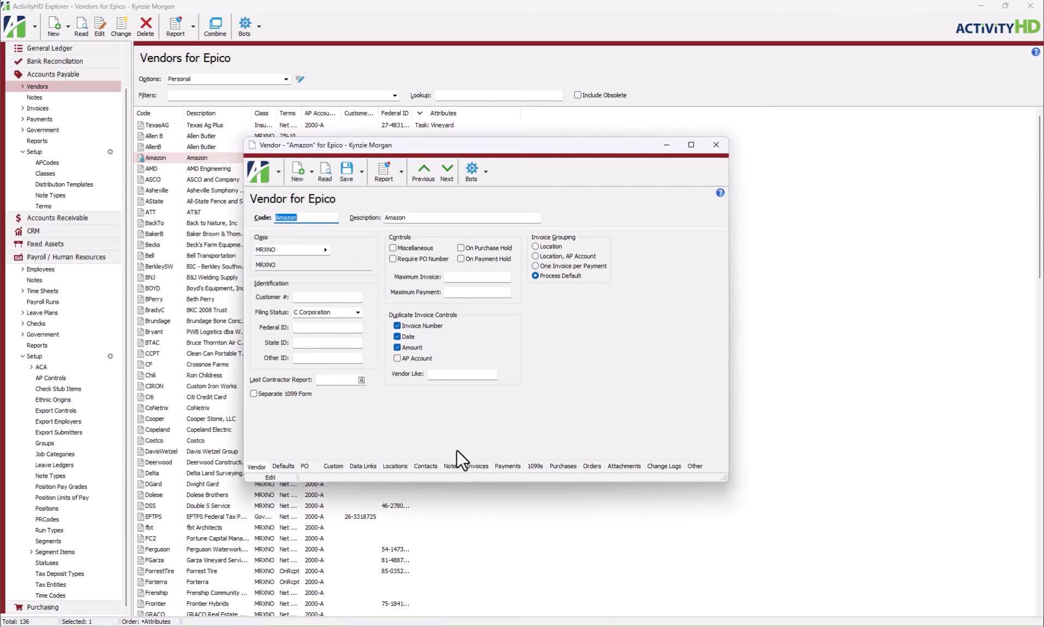
click(459, 465)
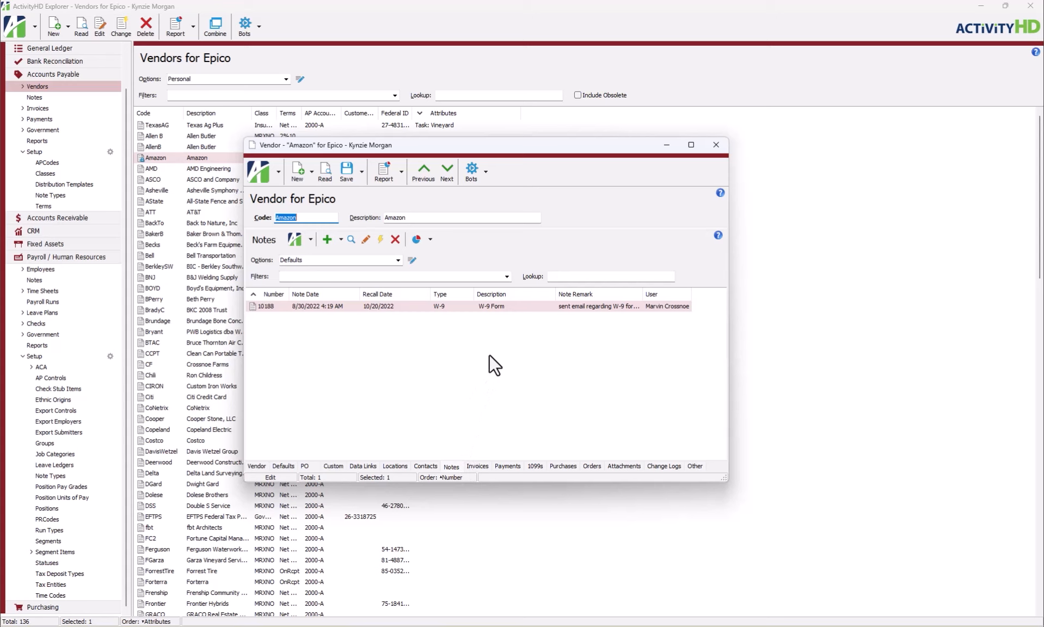
View the Amazon vendor's W-9 note and its W-9 form attachment, and close the image, the note and the vendor record
double_click(492, 306)
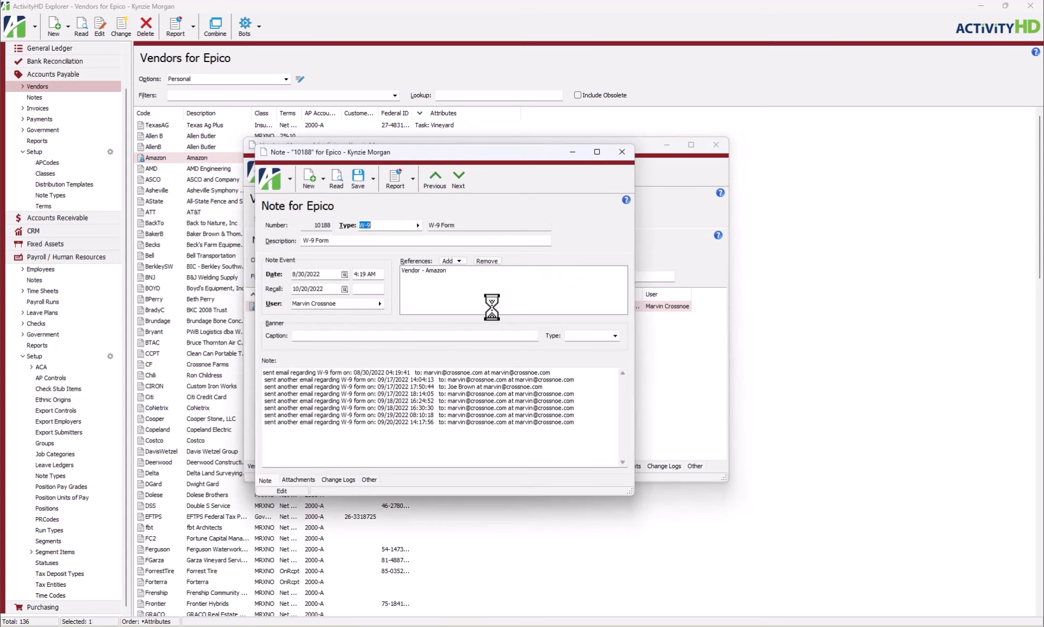
click(306, 481)
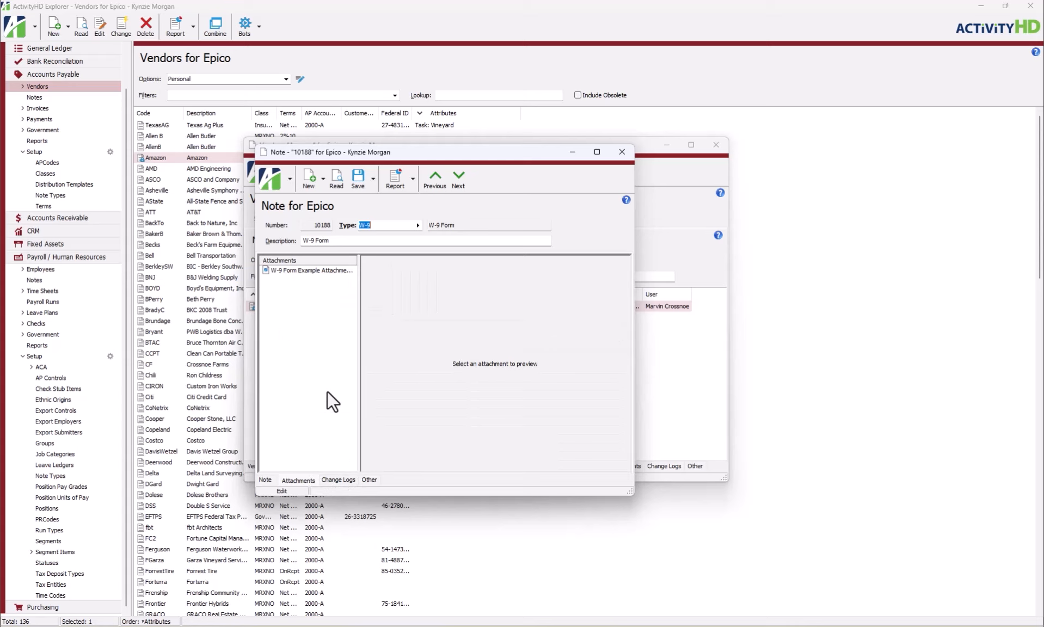
double_click(333, 270)
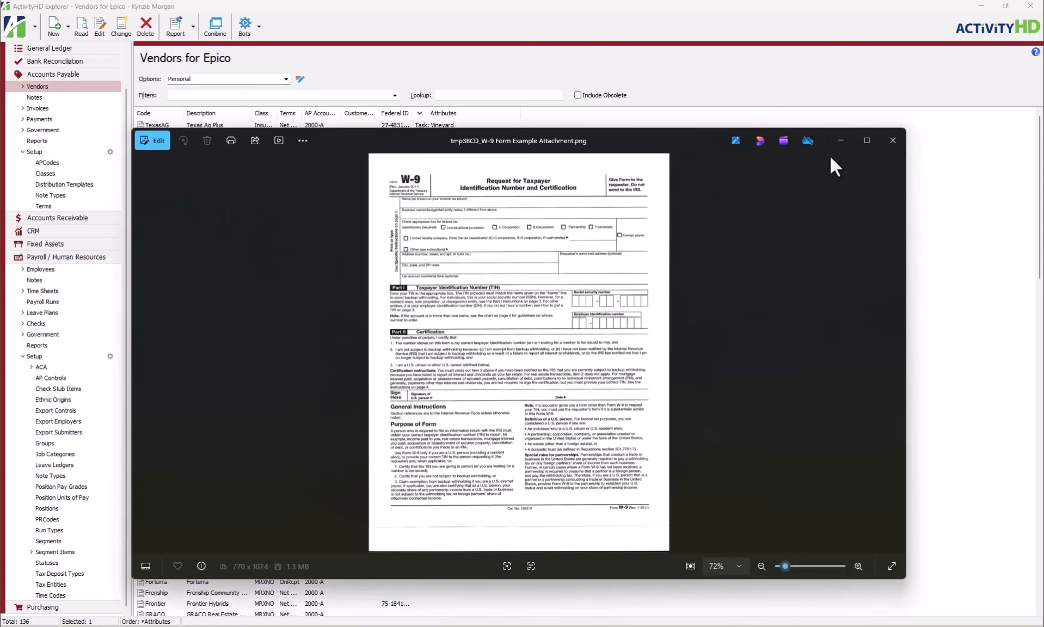
click(890, 143)
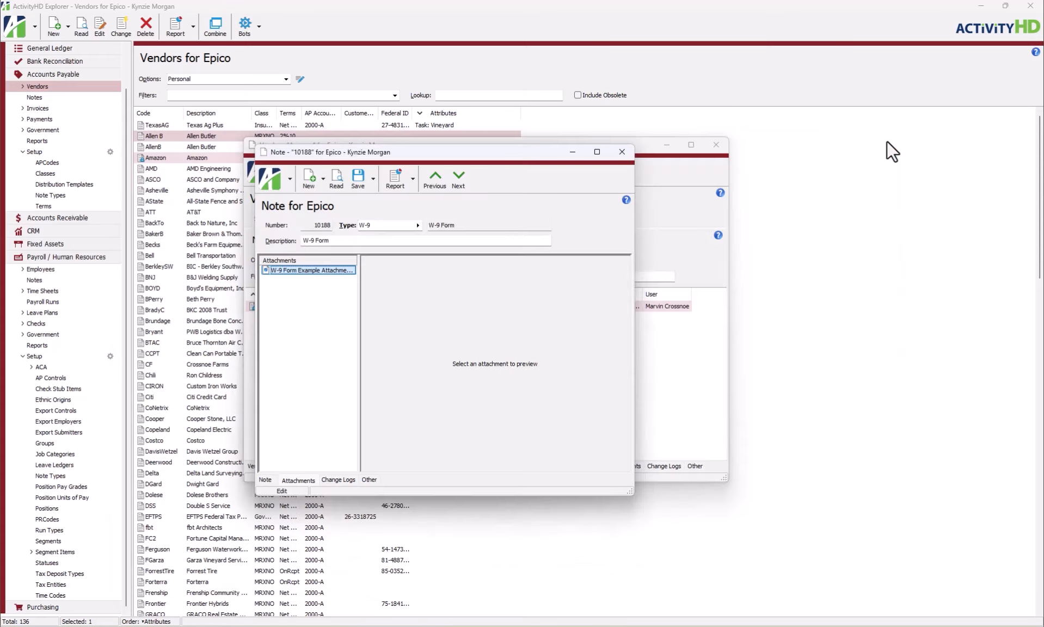
click(622, 153)
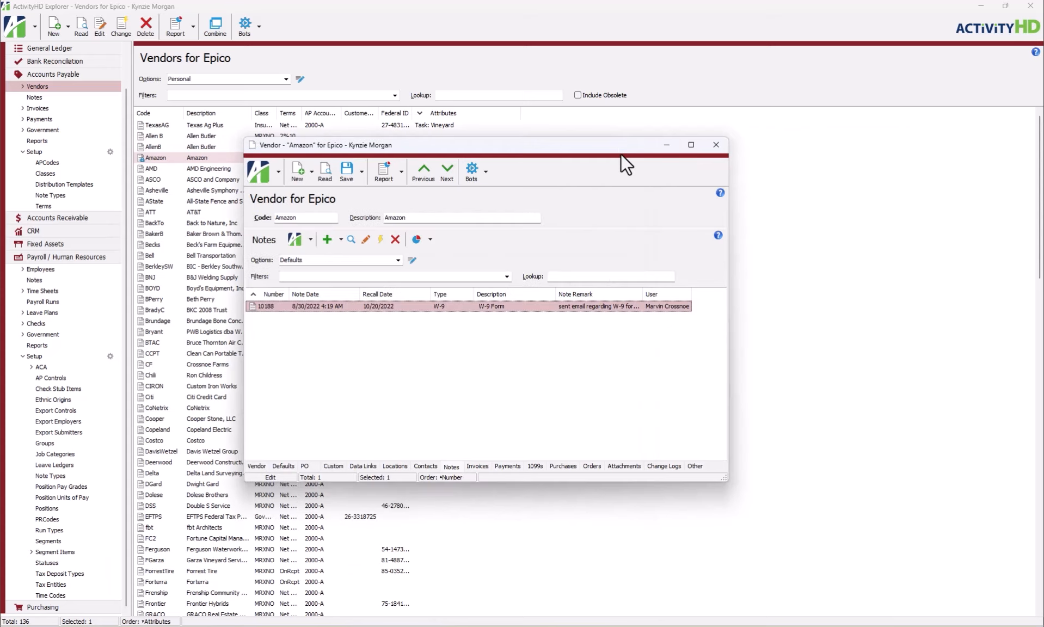
click(716, 144)
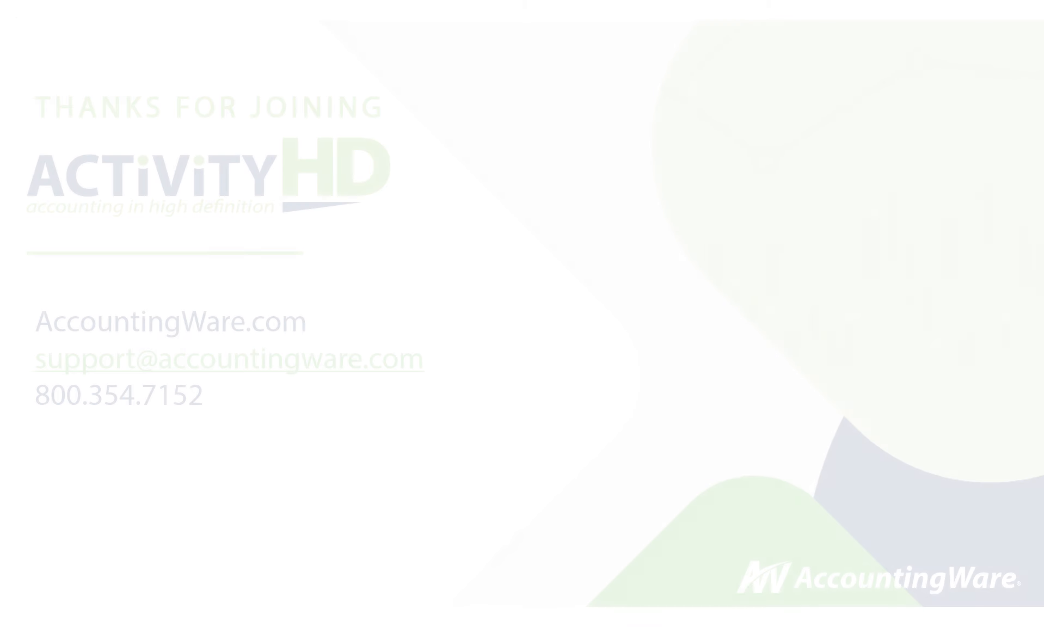